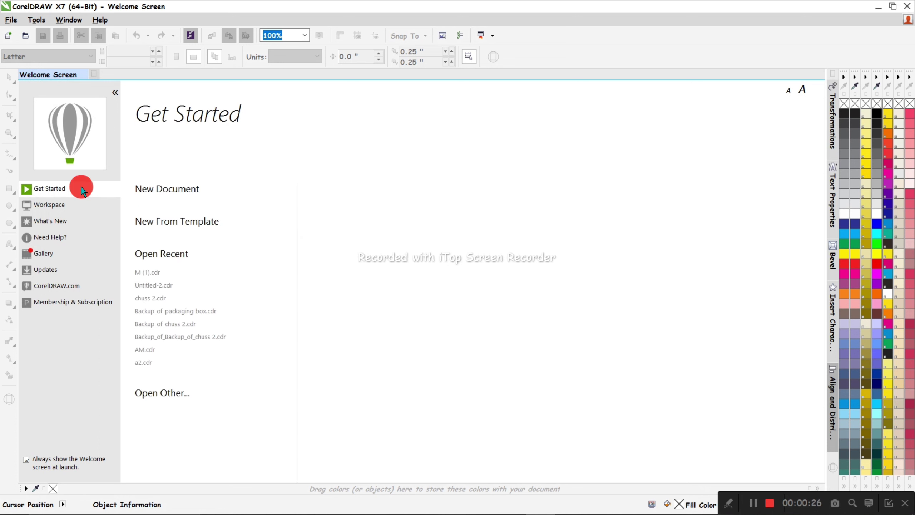
- Create a new RGB document named yt-12, 2 by 5 feet at 300 dpi, and switch the page to landscape
{"action": "left_click", "coordinate": [166, 195]}
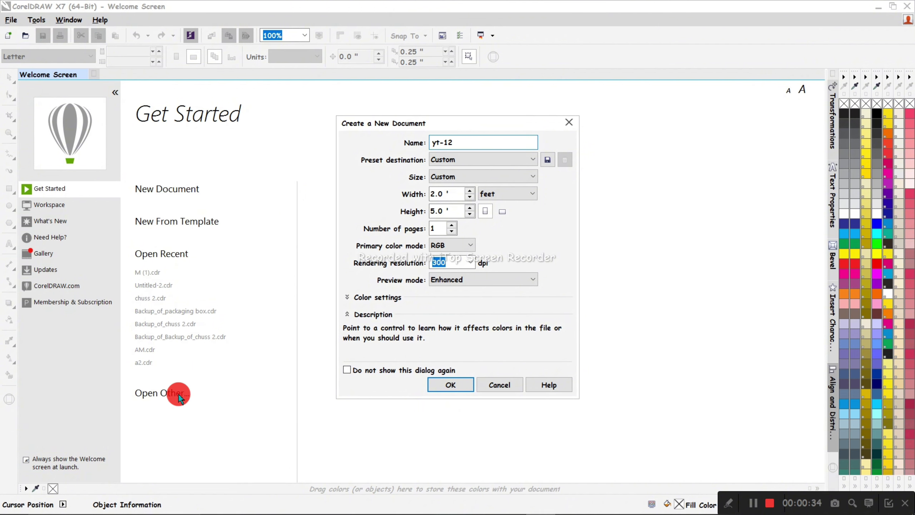
{"action": "left_click", "coordinate": [443, 385]}
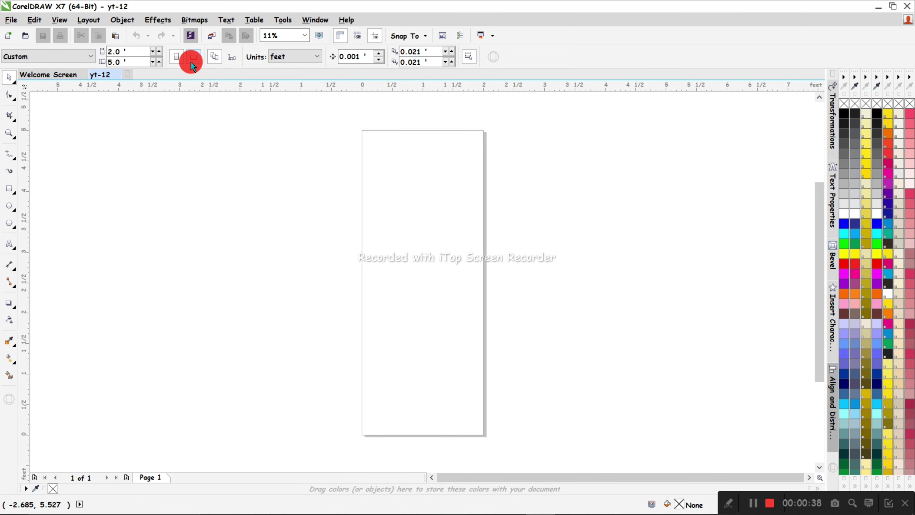
{"action": "left_click", "coordinate": [191, 59]}
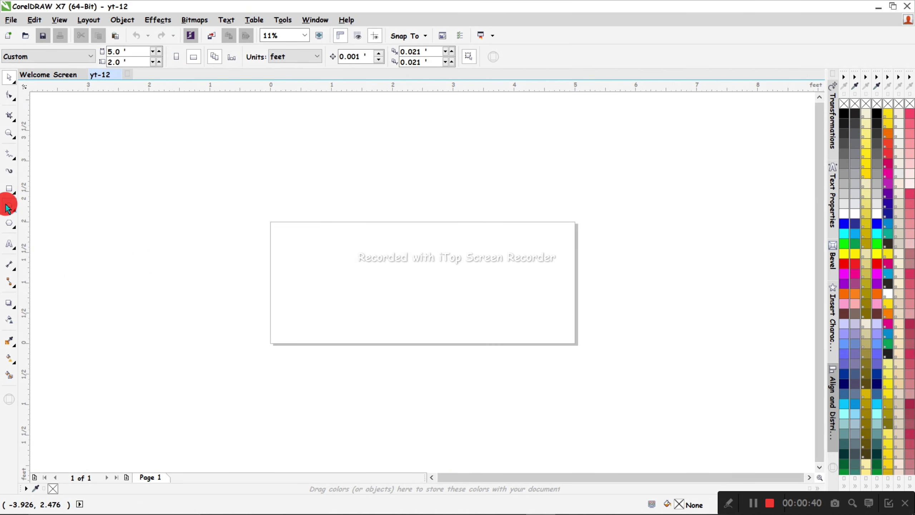
- Draw a rectangle about 1.7 by 1.5 feet outside the page and move it beside the page's left edge
{"action": "left_click", "coordinate": [10, 189]}
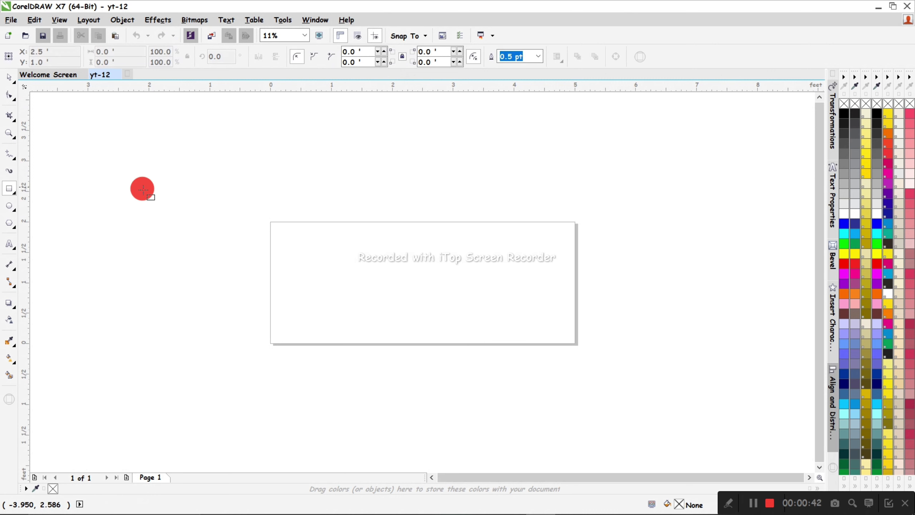
{"action": "mouse_move", "coordinate": [211, 140]}
{"action": "left_mouse_down"}
{"action": "mouse_move", "coordinate": [274, 198]}
{"action": "mouse_move", "coordinate": [263, 184]}
{"action": "left_mouse_up"}
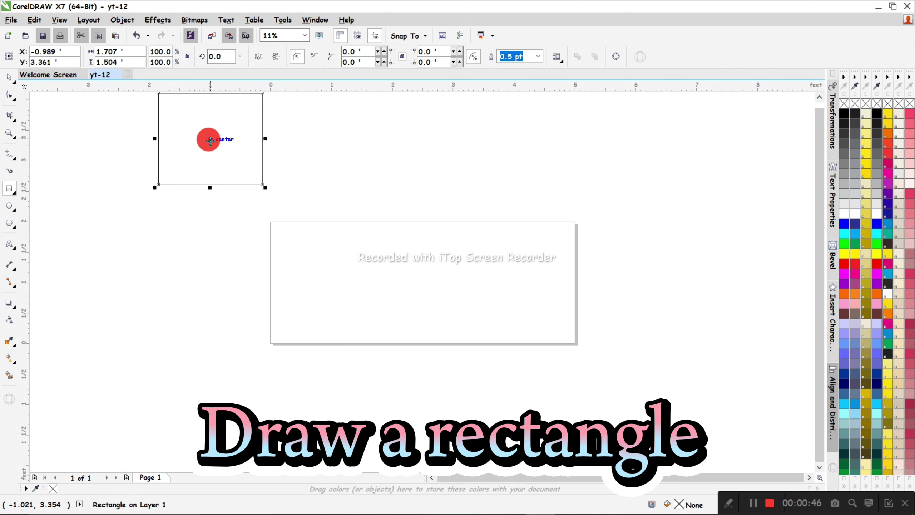
{"action": "left_click_drag", "start_coordinate": [210, 140], "coordinate": [214, 245]}
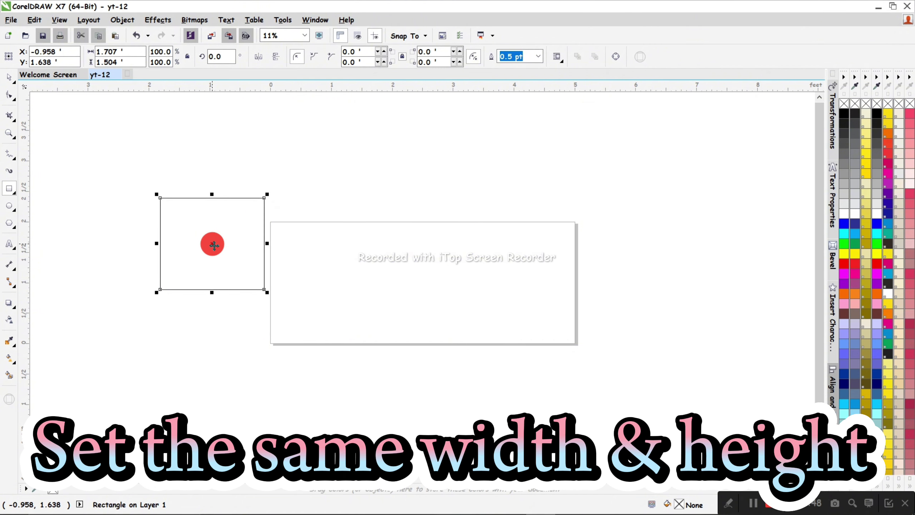
- Set the rectangle's width and height both to 2 feet
{"action": "left_click", "coordinate": [123, 58]}
{"action": "left_click_drag", "start_coordinate": [123, 54], "coordinate": [85, 65]}
{"action": "type", "text": "2"}
{"action": "key", "text": "Return"}
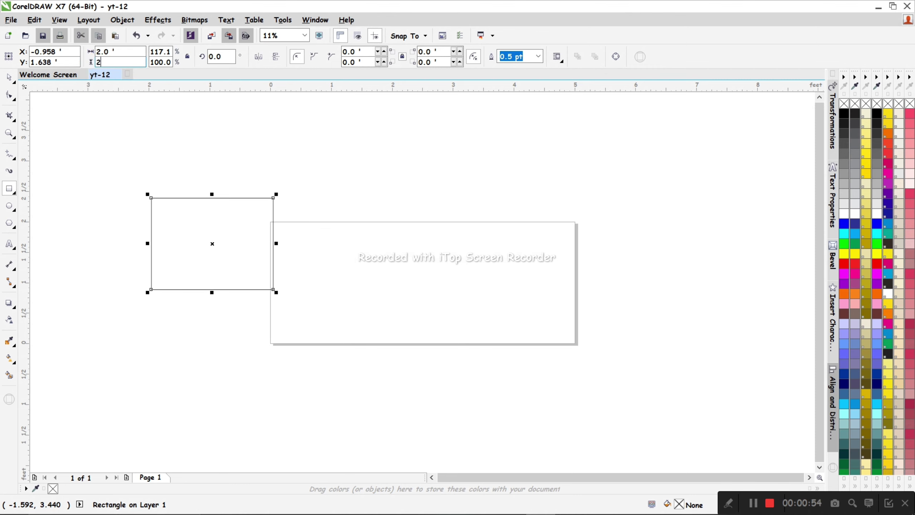
{"action": "type", "text": "2"}
{"action": "key", "text": "Return"}
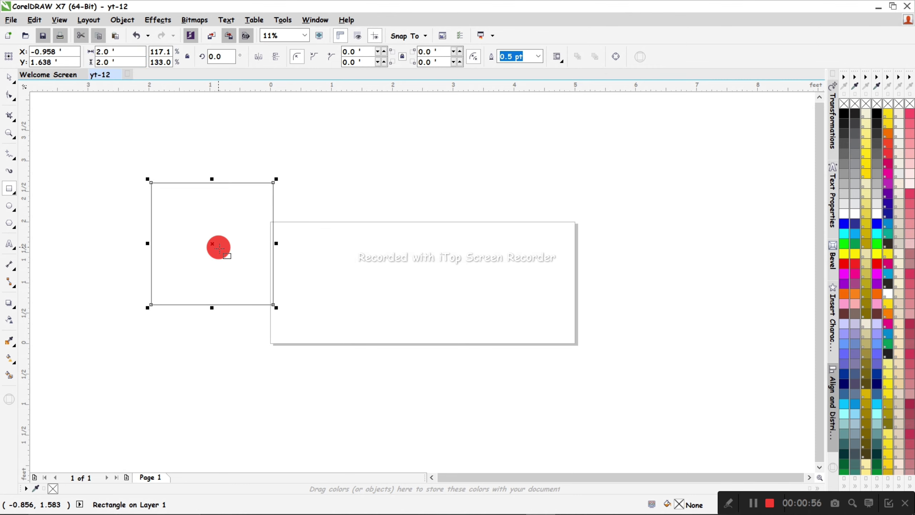
- Move the square left so that it no longer overlaps the page
{"action": "key", "text": "z"}
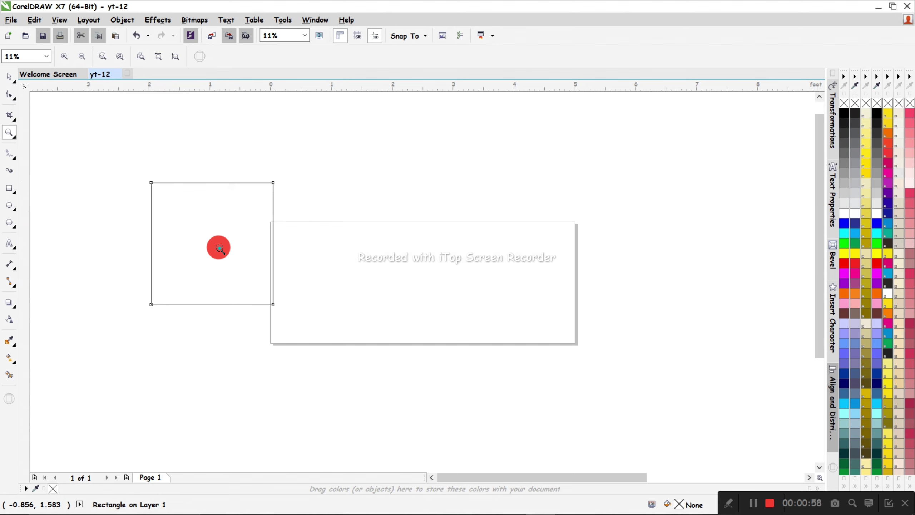
{"action": "left_click", "coordinate": [218, 248]}
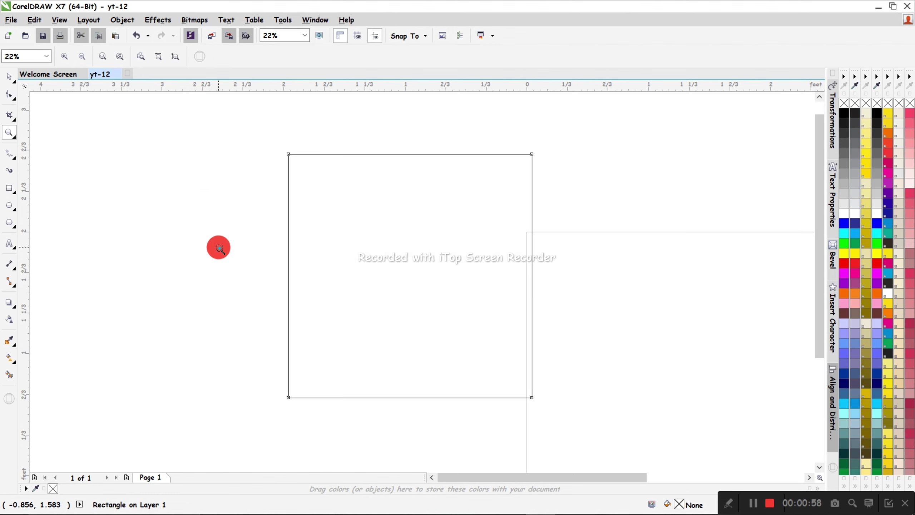
{"action": "left_click", "coordinate": [9, 76]}
{"action": "left_click", "coordinate": [436, 266]}
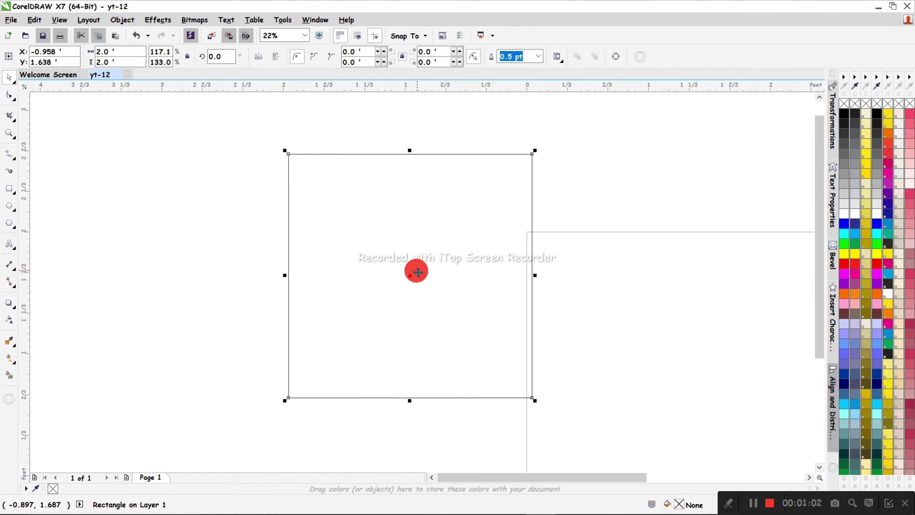
{"action": "left_click_drag", "start_coordinate": [410, 274], "coordinate": [340, 271]}
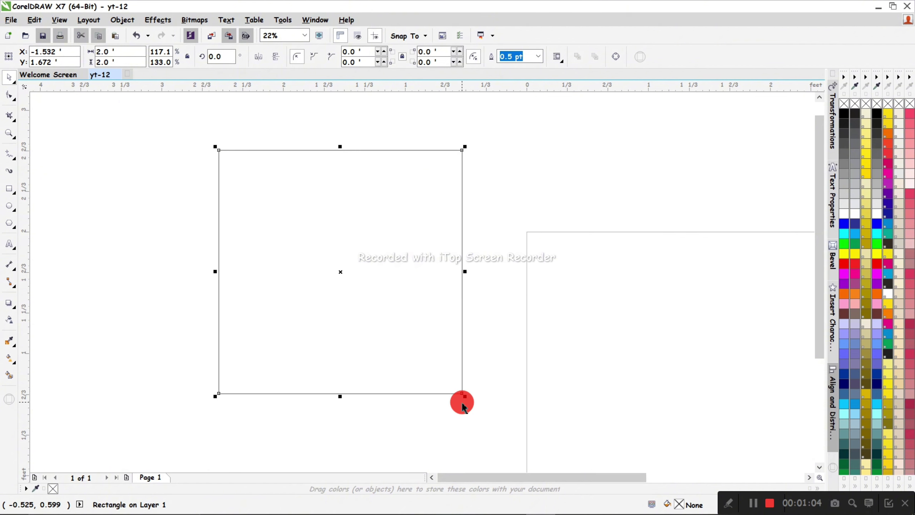
- Make a slightly smaller concentric copy of the square and repeat the operation five more times, down to a small central square
{"action": "left_click_drag", "start_coordinate": [465, 397], "coordinate": [452, 381]}
{"action": "right_click", "coordinate": [452, 381]}
{"action": "key", "text": "ctrl+r"}
{"action": "key", "text": "ctrl+r"}
{"action": "key", "text": "ctrl+r"}
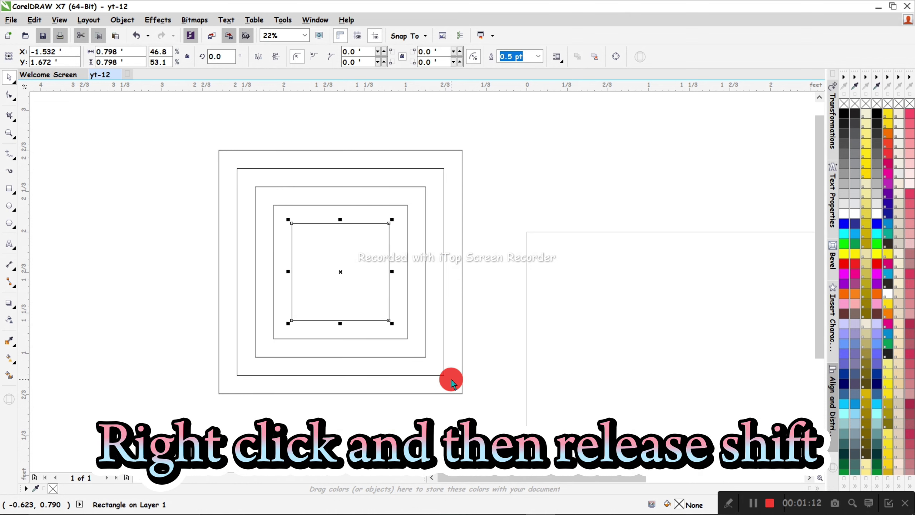
{"action": "key", "text": "ctrl+r"}
{"action": "key", "text": "ctrl+r"}
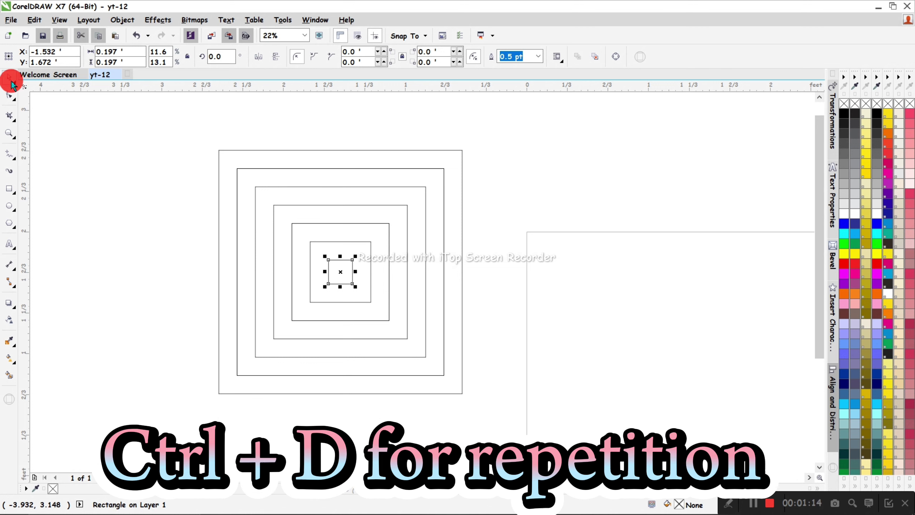
{"action": "left_click", "coordinate": [139, 158]}
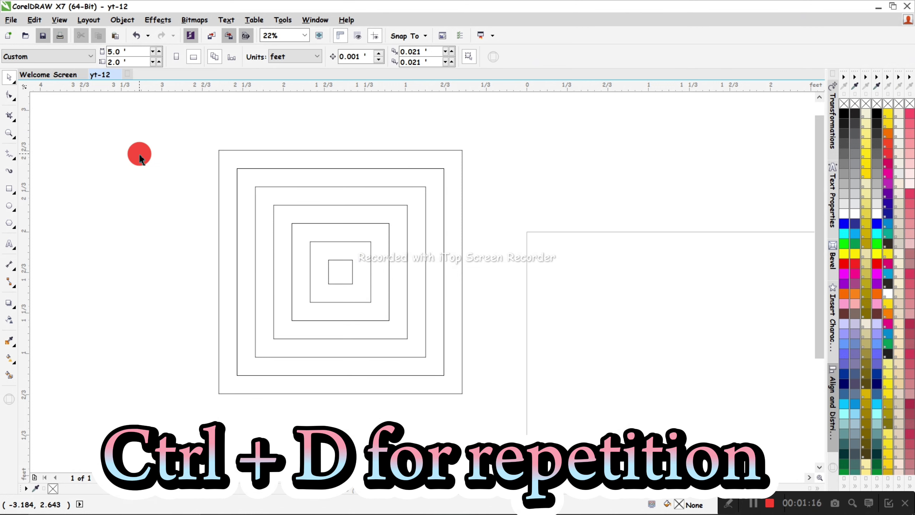
- Draw both diagonals of the outer square from corner node to corner node with the 2-Point Line tool
{"action": "left_click", "coordinate": [8, 159]}
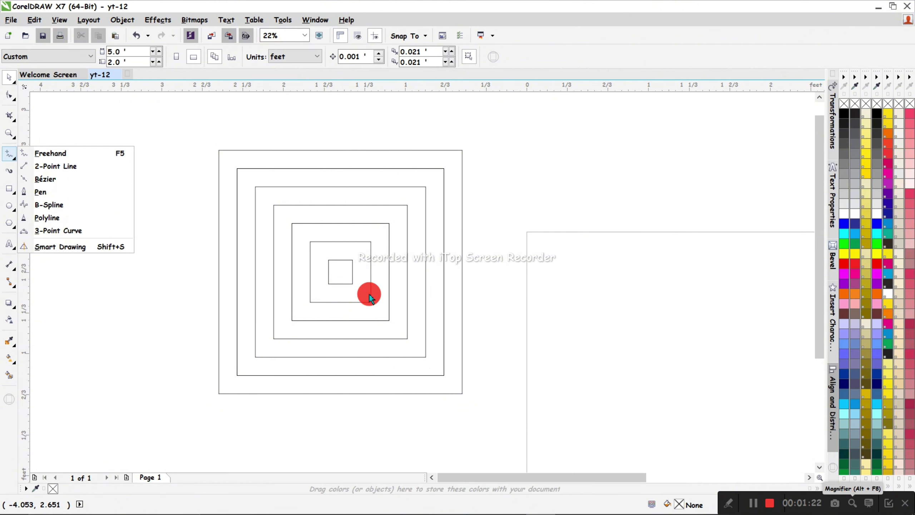
{"action": "left_click", "coordinate": [165, 306]}
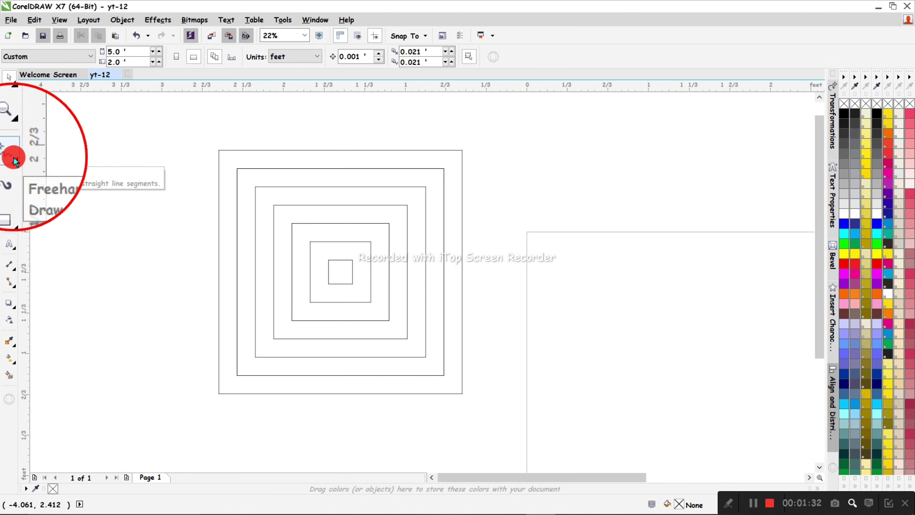
{"action": "left_click", "coordinate": [13, 157]}
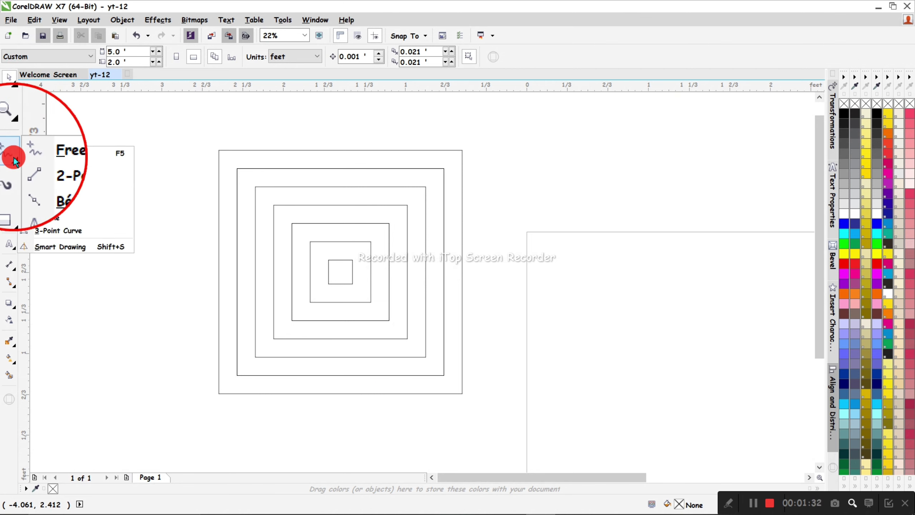
{"action": "left_click", "coordinate": [79, 170]}
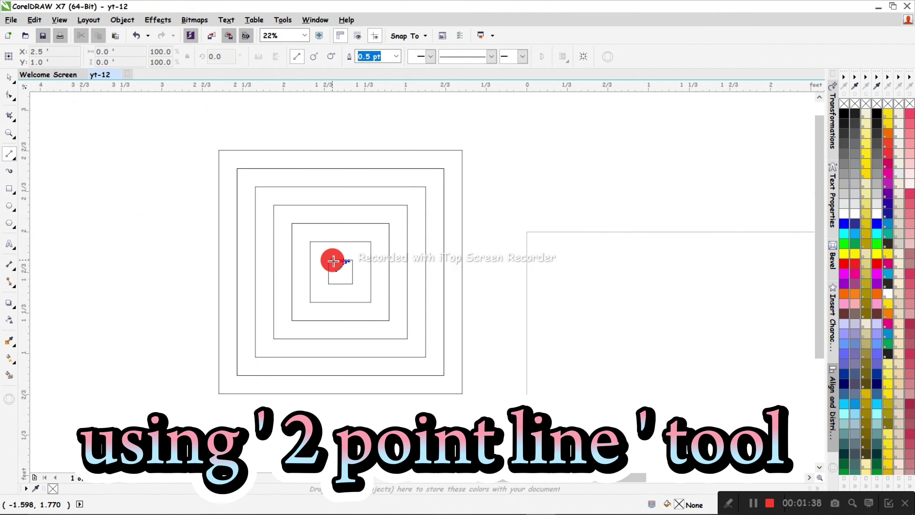
{"action": "left_click", "coordinate": [222, 154]}
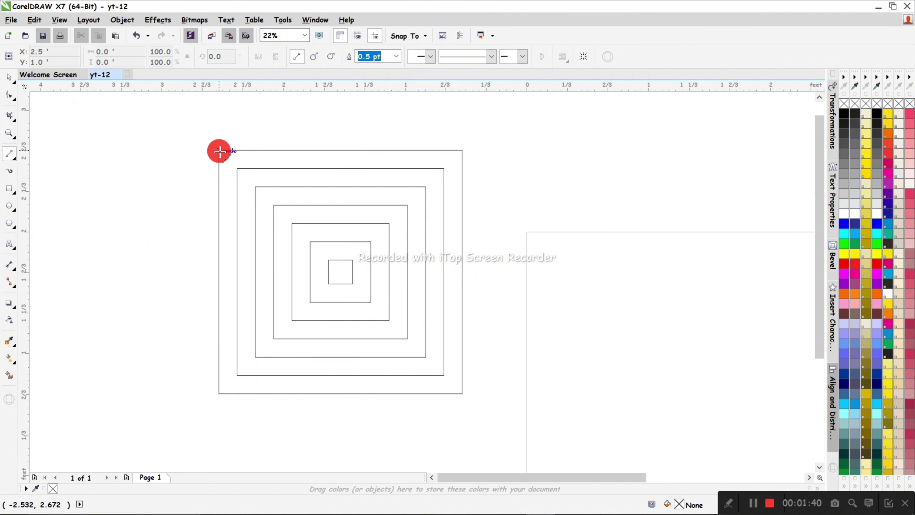
{"action": "left_click_drag", "start_coordinate": [220, 151], "coordinate": [466, 396]}
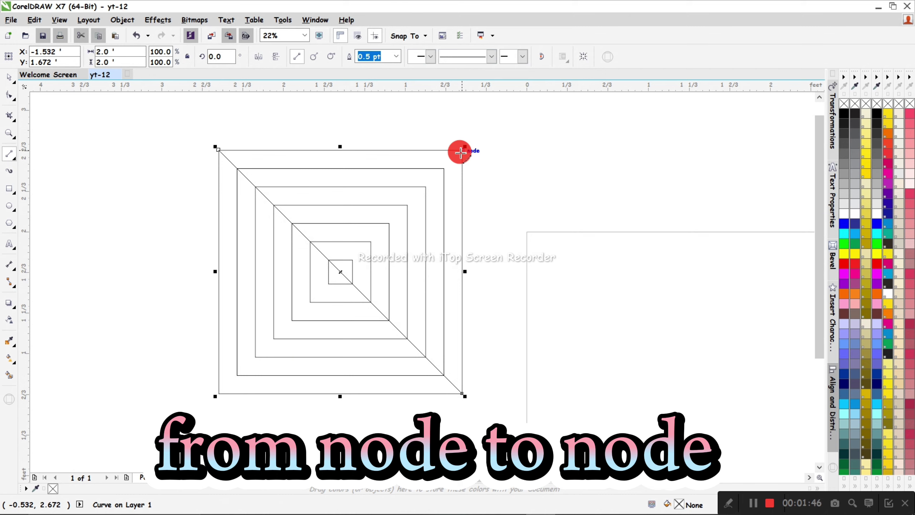
{"action": "left_click_drag", "start_coordinate": [461, 151], "coordinate": [220, 397]}
- Draw a vertical and a horizontal line through the centre, joining the midpoints of the outer square's opposite sides, and deselect
{"action": "left_click_drag", "start_coordinate": [342, 151], "coordinate": [342, 394]}
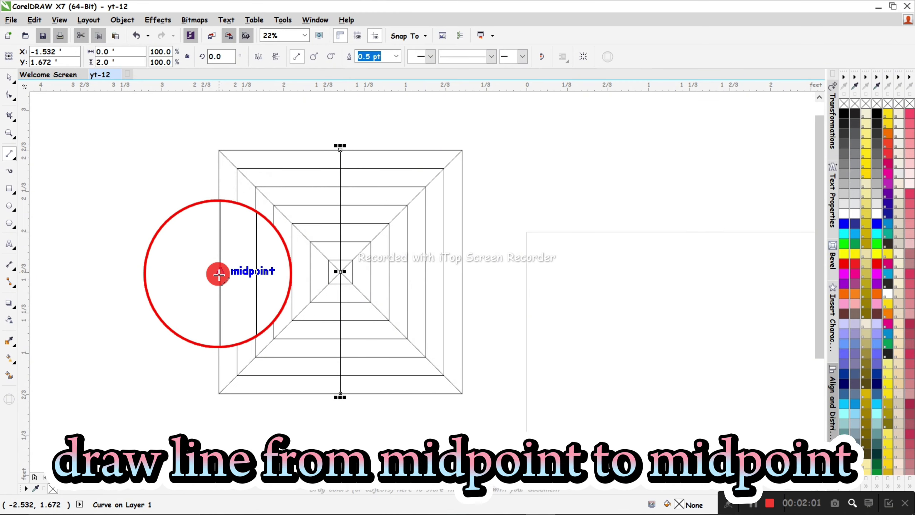
{"action": "left_click_drag", "start_coordinate": [201, 223], "coordinate": [618, 255]}
{"action": "left_click_drag", "start_coordinate": [411, 287], "coordinate": [461, 271]}
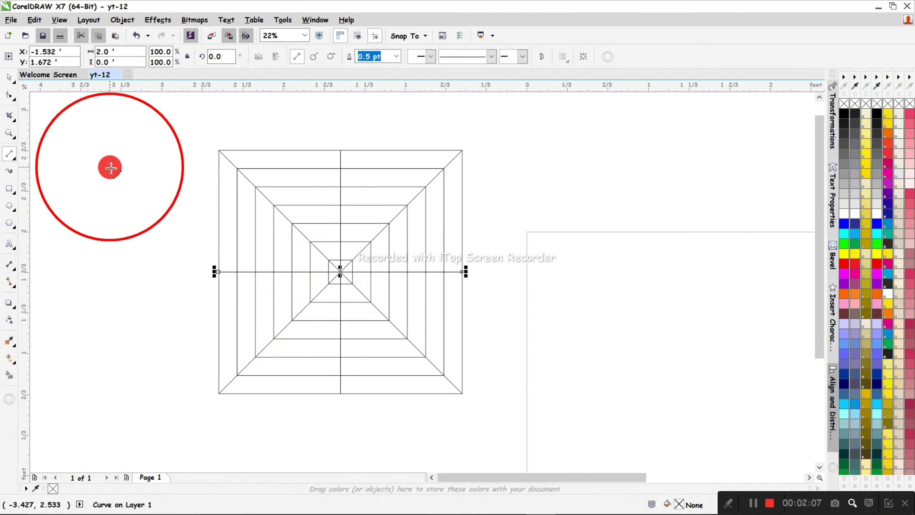
{"action": "key", "text": "F5"}
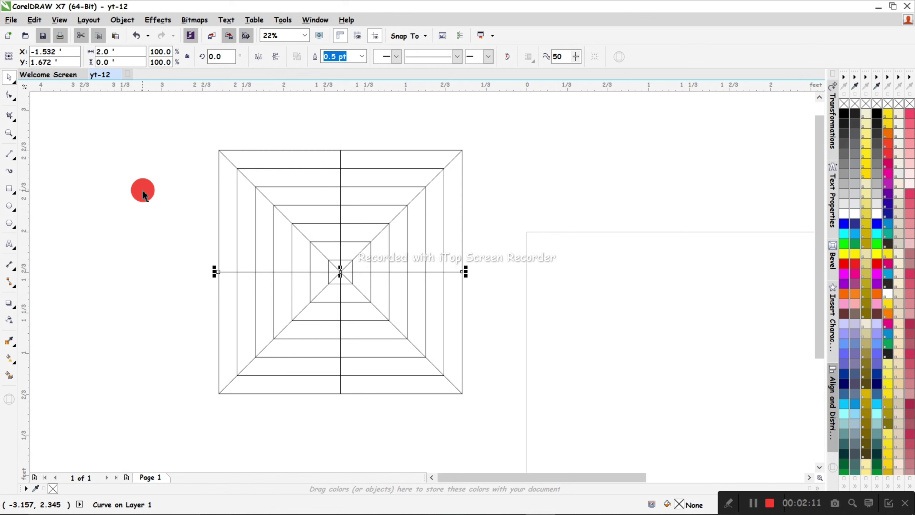
{"action": "key", "text": "Escape"}
{"action": "key", "text": "space"}
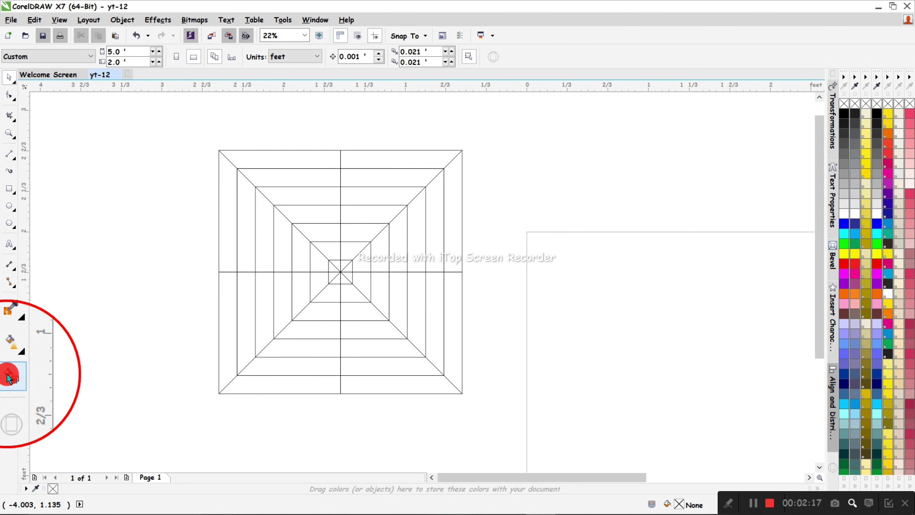
- Smart Fill alternate bands of the top triangle in crimson, offsetting the filled bands between its left and right halves
{"action": "left_click", "coordinate": [9, 377]}
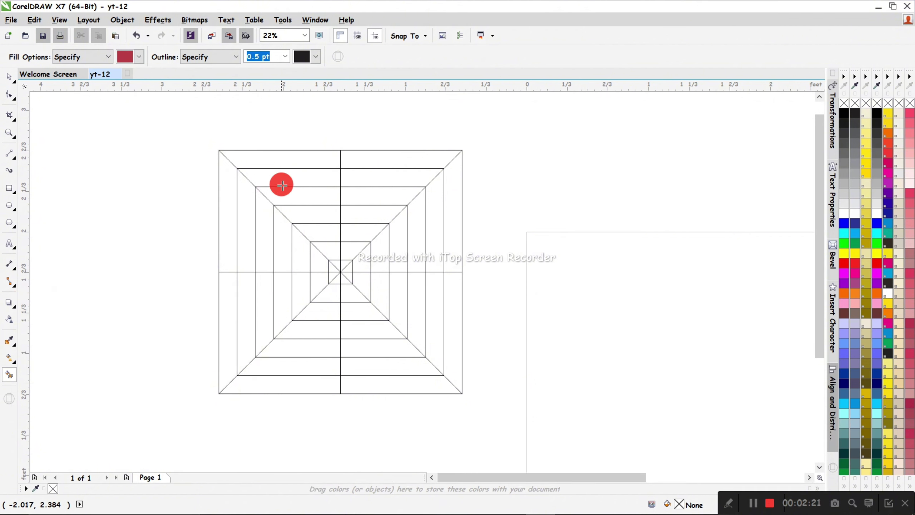
{"action": "left_click", "coordinate": [280, 158]}
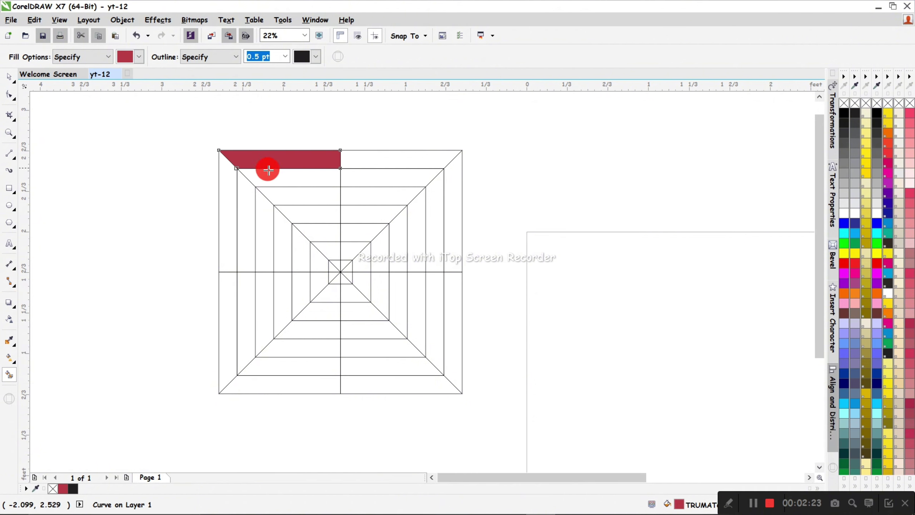
{"action": "left_click", "coordinate": [303, 197]}
{"action": "left_click", "coordinate": [324, 232]}
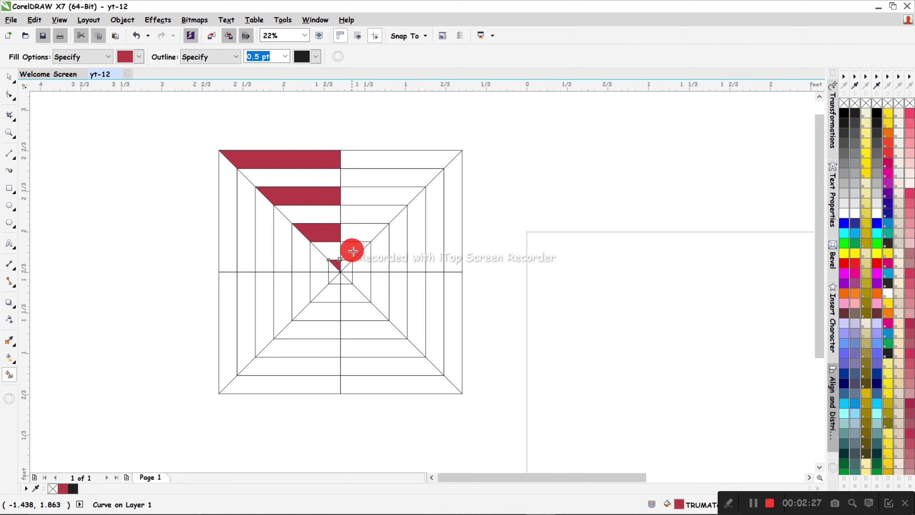
{"action": "left_click", "coordinate": [359, 215]}
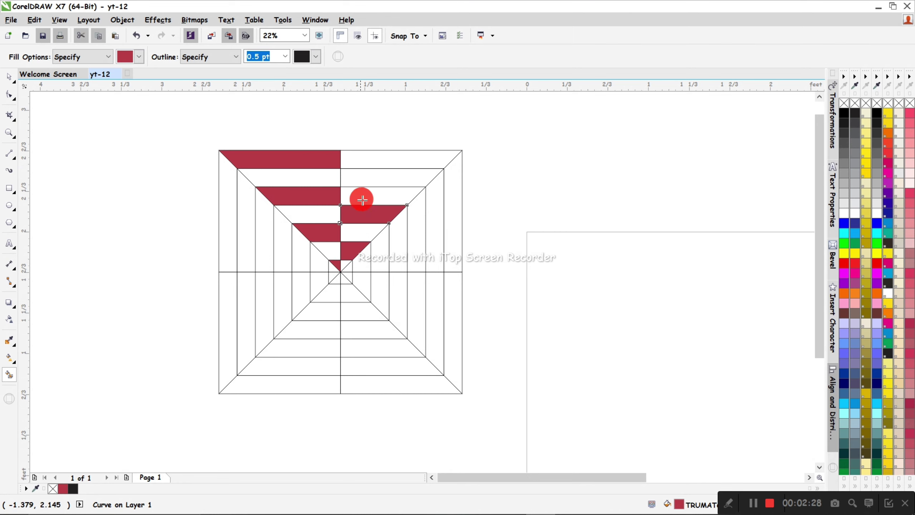
{"action": "left_click", "coordinate": [366, 175]}
- Fill alternate bands in the upper half of the right triangle with crimson, starting from the outermost band and working to the centre
{"action": "left_click", "coordinate": [454, 198]}
{"action": "left_click", "coordinate": [416, 206]}
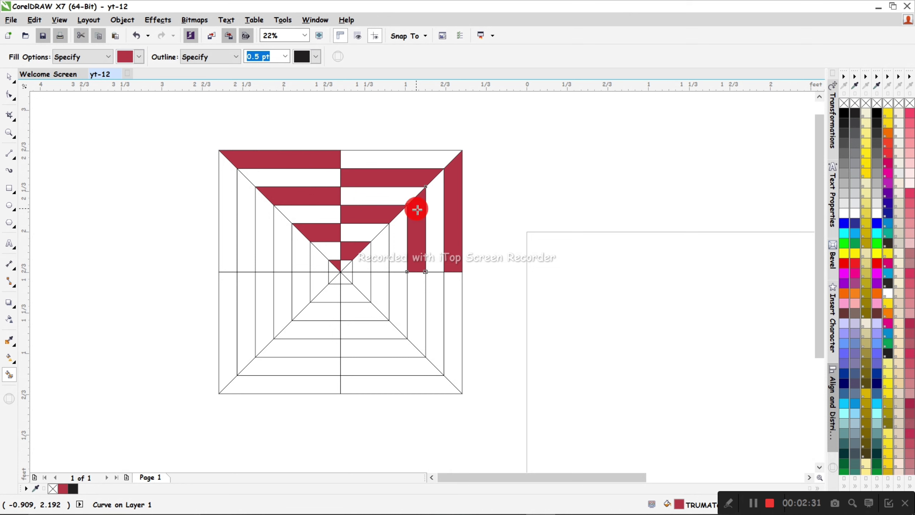
{"action": "left_click", "coordinate": [379, 241]}
{"action": "left_click", "coordinate": [347, 270]}
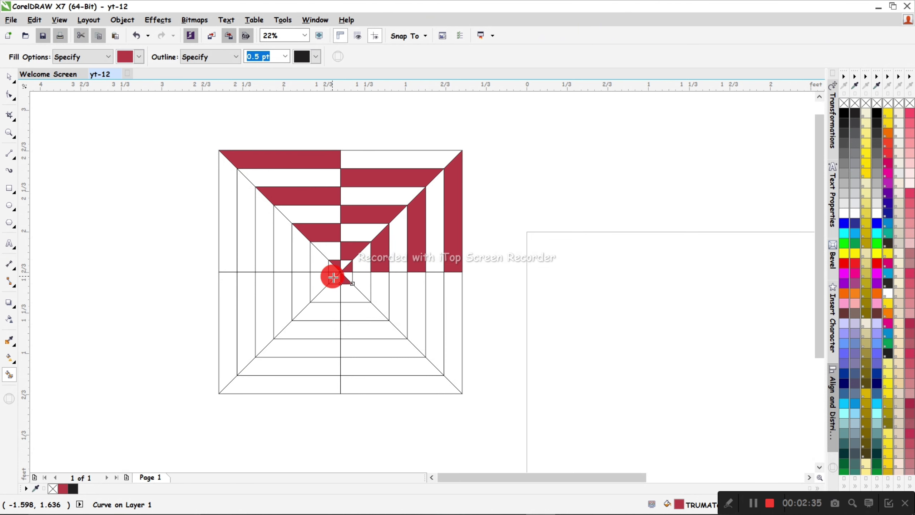
- Fill alternate bands of the left triangle with crimson, offsetting the filled bands between its upper and lower halves
{"action": "left_click", "coordinate": [319, 262]}
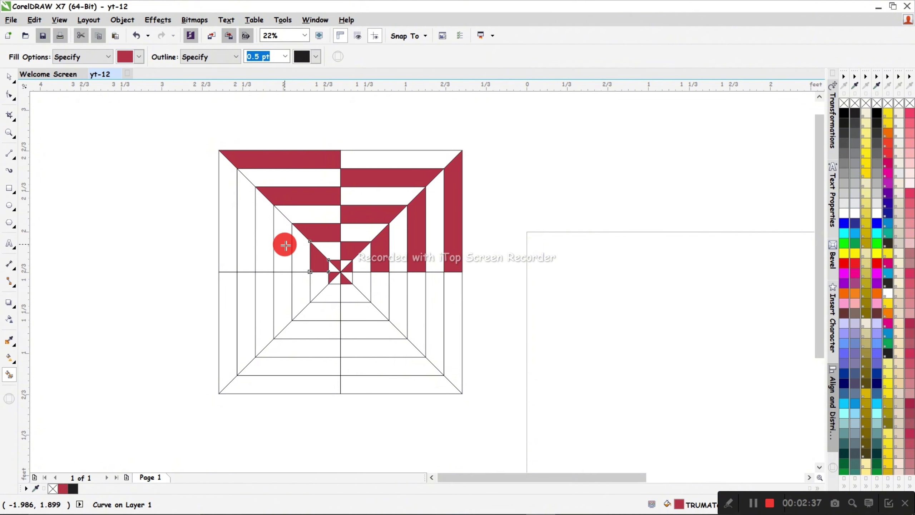
{"action": "left_click", "coordinate": [285, 245]}
{"action": "left_click", "coordinate": [250, 230]}
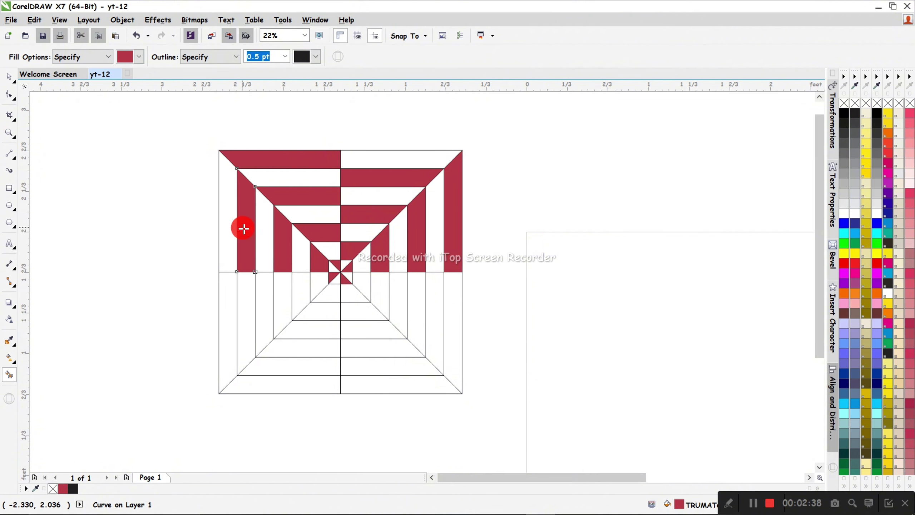
{"action": "left_click", "coordinate": [225, 281]}
{"action": "left_click", "coordinate": [266, 285]}
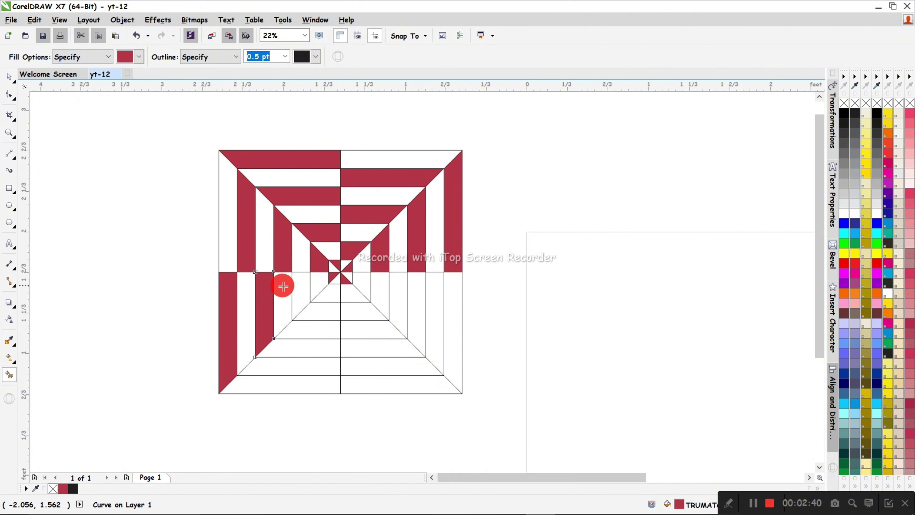
{"action": "left_click", "coordinate": [301, 287]}
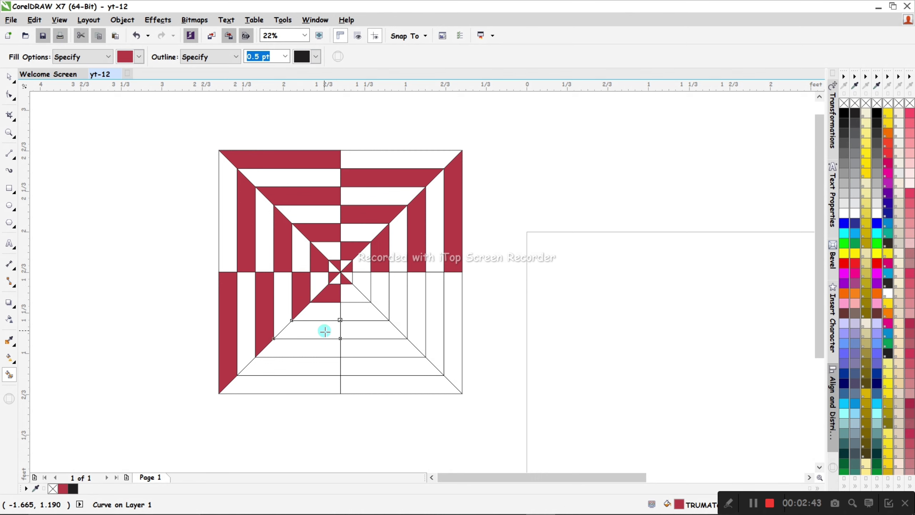
- Fill the remaining alternate bands of the bottom triangle with crimson, offsetting the filled bands between its left and right halves
{"action": "left_click", "coordinate": [312, 363]}
{"action": "left_click", "coordinate": [373, 384]}
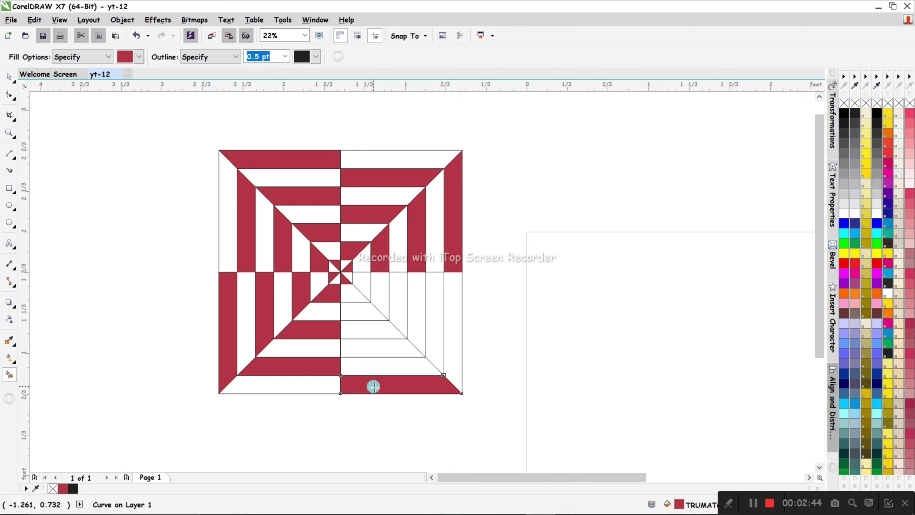
{"action": "left_click", "coordinate": [364, 346]}
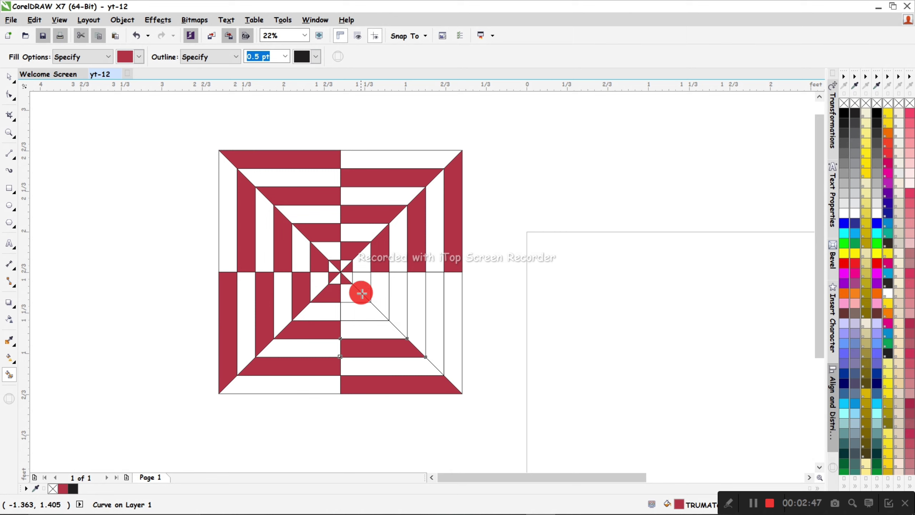
{"action": "left_click", "coordinate": [364, 311]}
- Fill alternate bands in the lower half of the right triangle with crimson, working outward from the centre
{"action": "left_click", "coordinate": [365, 287]}
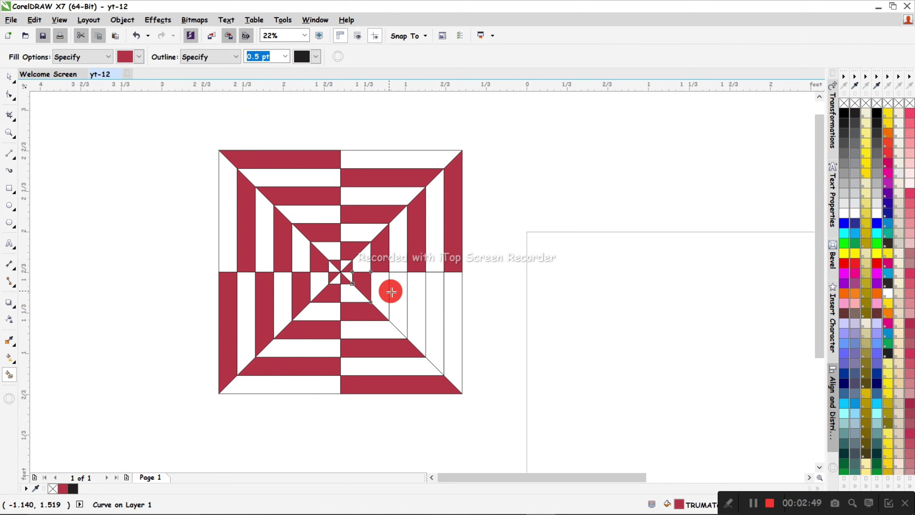
{"action": "left_click", "coordinate": [399, 293]}
{"action": "left_click", "coordinate": [435, 296]}
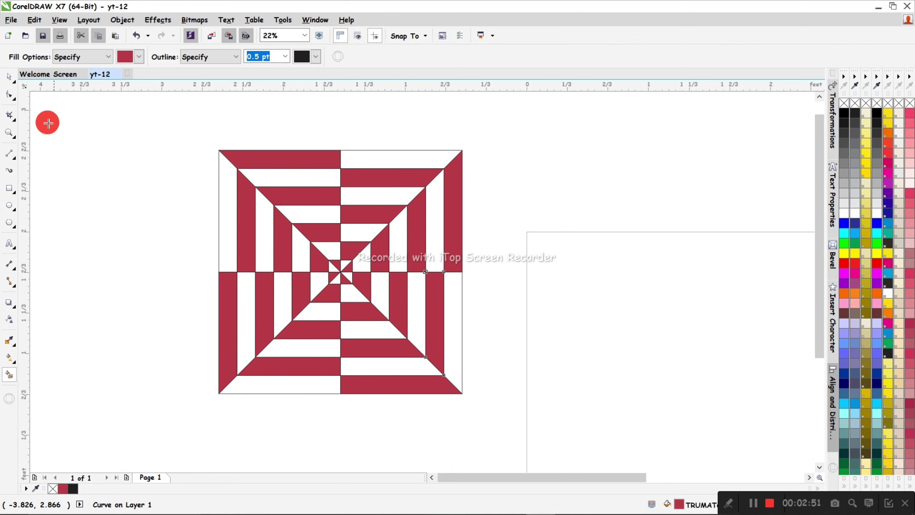
- Group all the pieces of the finished square pattern and move the group slightly up and to the left
{"action": "left_click", "coordinate": [8, 80]}
{"action": "left_click_drag", "start_coordinate": [181, 138], "coordinate": [501, 435]}
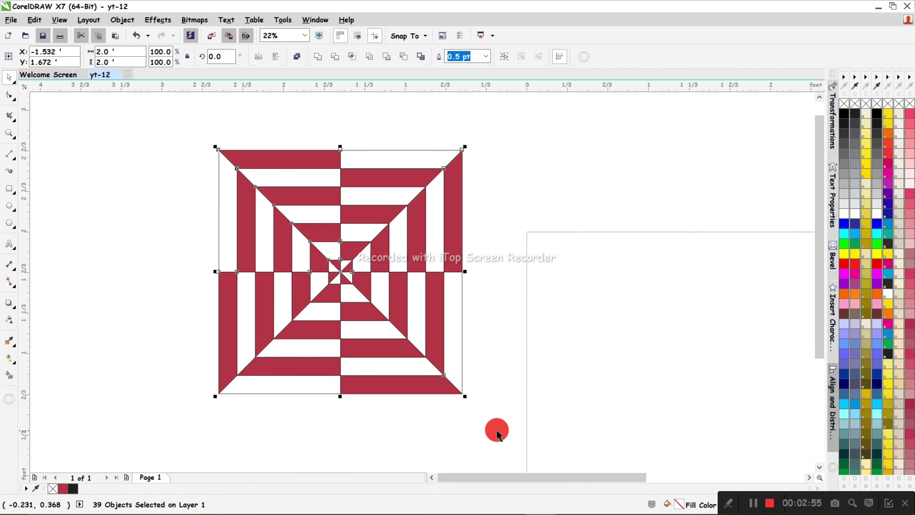
{"action": "key", "text": "ctrl+g"}
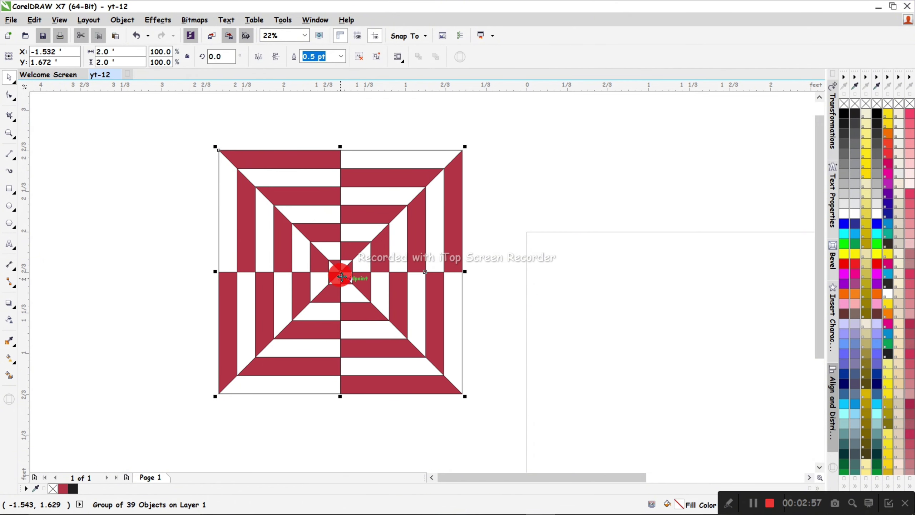
{"action": "left_click_drag", "start_coordinate": [327, 266], "coordinate": [283, 264]}
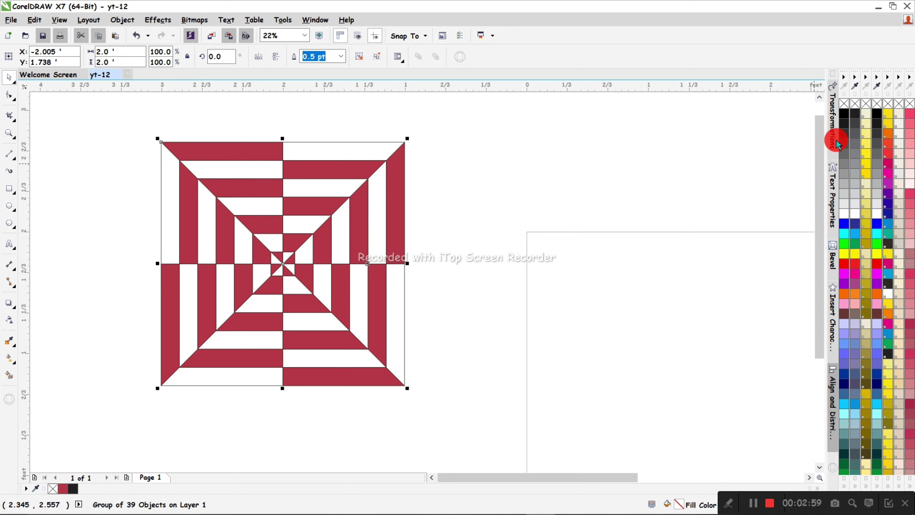
- Remove the outline from the grouped pattern and keep the whole pattern selected as a group
{"action": "right_click", "coordinate": [844, 105]}
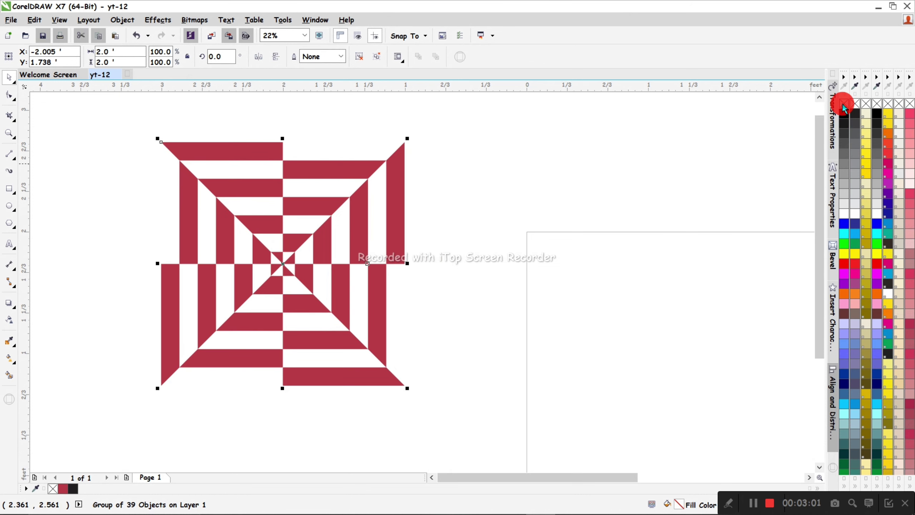
{"action": "left_click", "coordinate": [443, 162]}
{"action": "key", "text": "ctrl+a"}
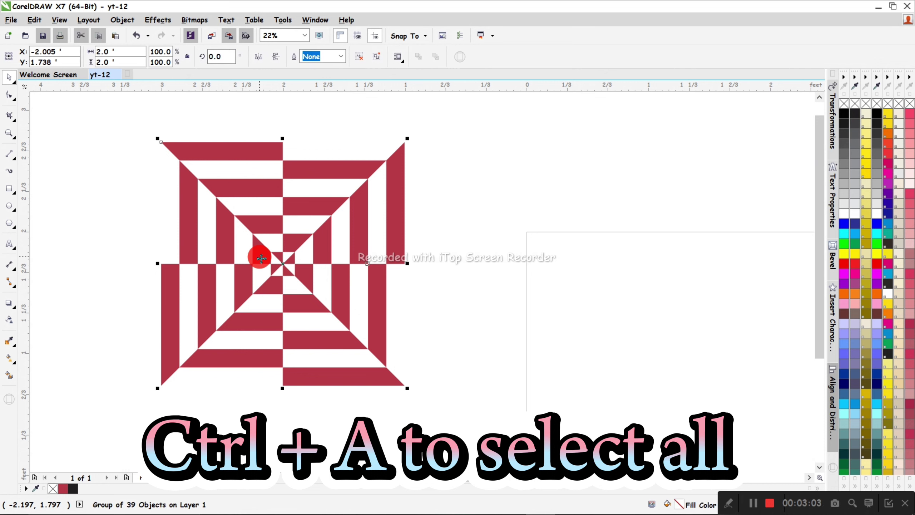
{"action": "key", "text": "ctrl+g"}
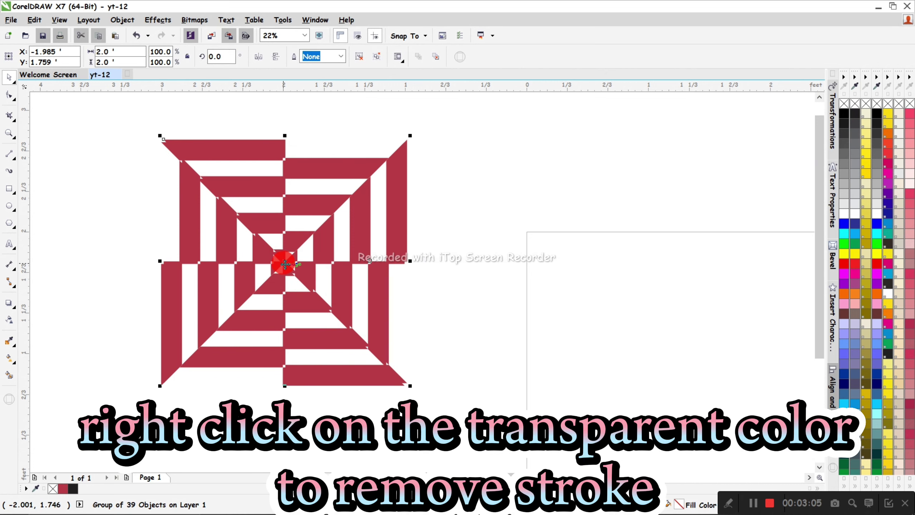
- Duplicate the square pattern directly to its right and group the two tiles together
{"action": "left_click_drag", "start_coordinate": [285, 264], "coordinate": [824, 223]}
{"action": "scroll", "coordinate": [824, 222], "scroll_direction": "down", "scroll_amount": 1}
{"action": "left_click", "coordinate": [271, 187]}
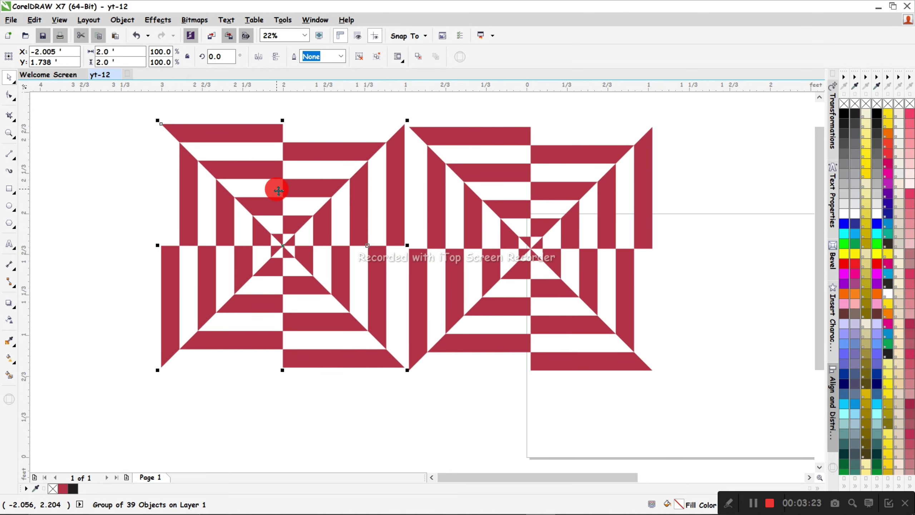
{"action": "left_click", "coordinate": [516, 213], "text": "shift"}
{"action": "key", "text": "ctrl+g"}
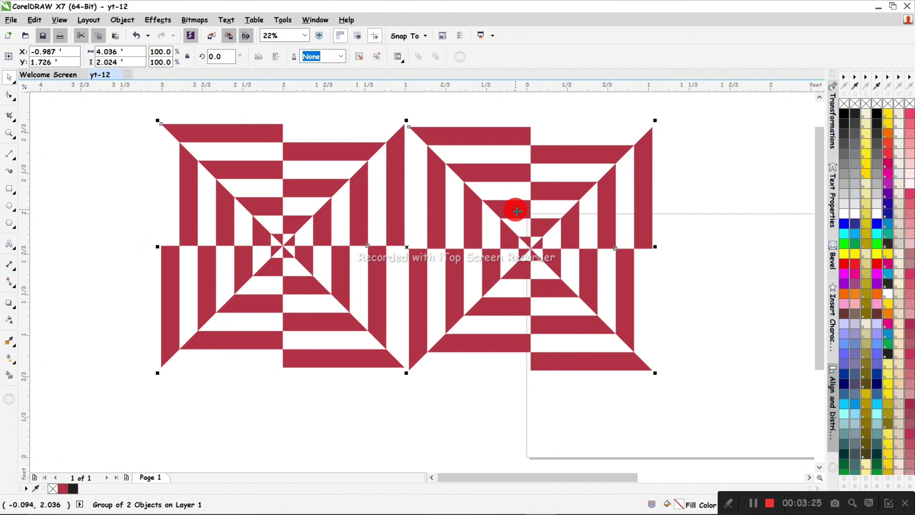
- Duplicate the grouped pair of tiles and place the copy below the original pair, lined up with its left edge
{"action": "left_click_drag", "start_coordinate": [517, 210], "coordinate": [520, 208]}
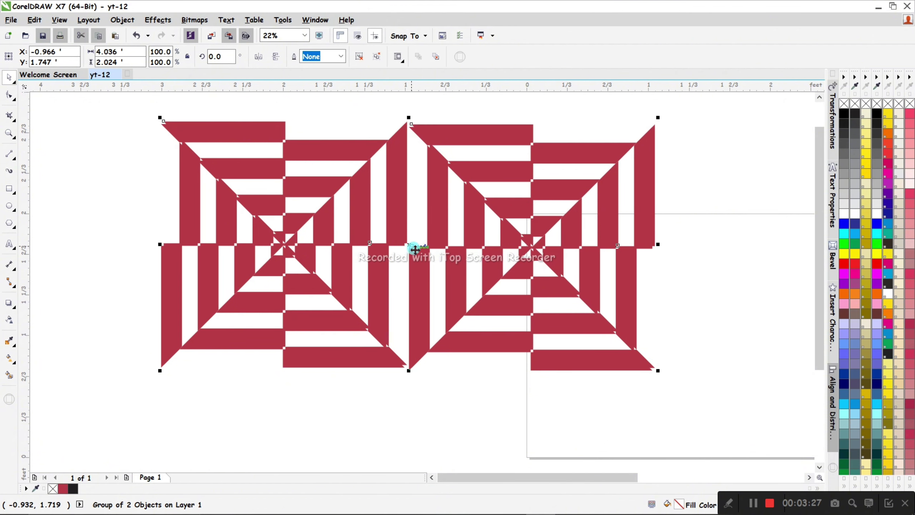
{"action": "left_click_drag", "start_coordinate": [415, 249], "coordinate": [415, 457]}
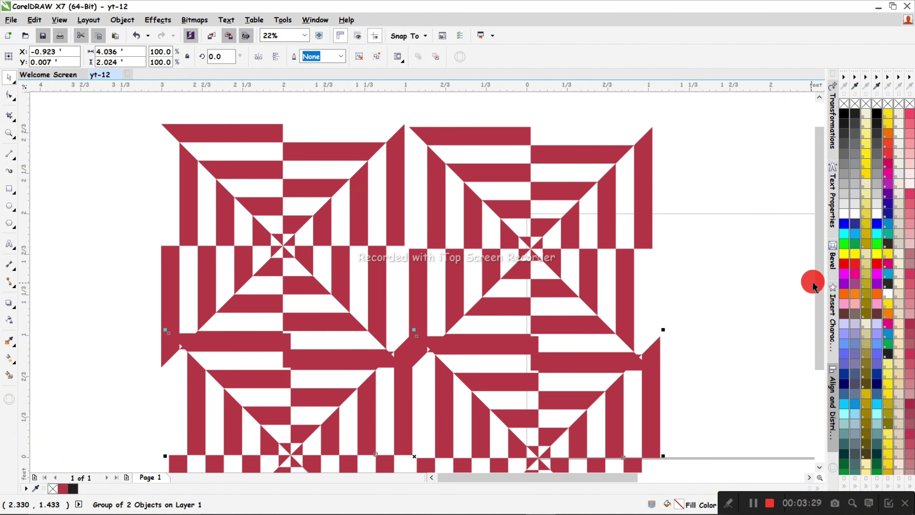
{"action": "left_click_drag", "start_coordinate": [817, 287], "coordinate": [817, 348]}
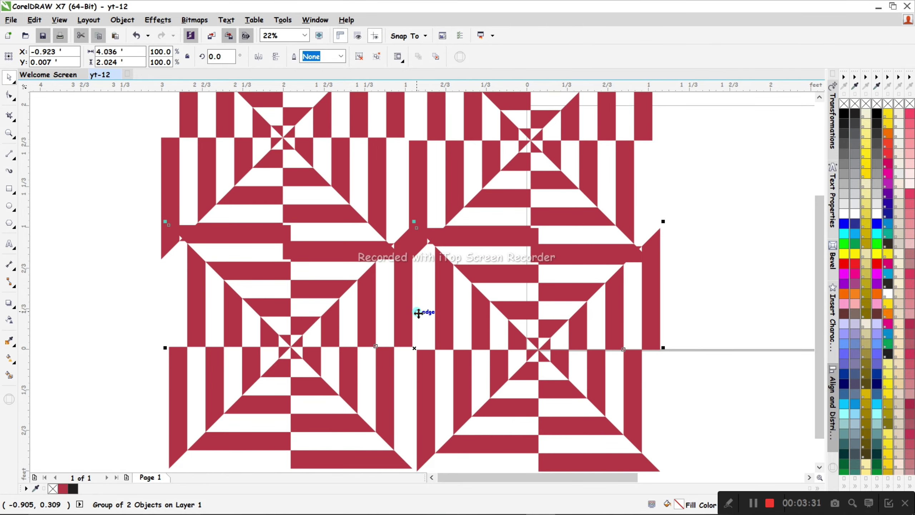
{"action": "left_click_drag", "start_coordinate": [418, 313], "coordinate": [408, 367]}
{"action": "key", "text": "z"}
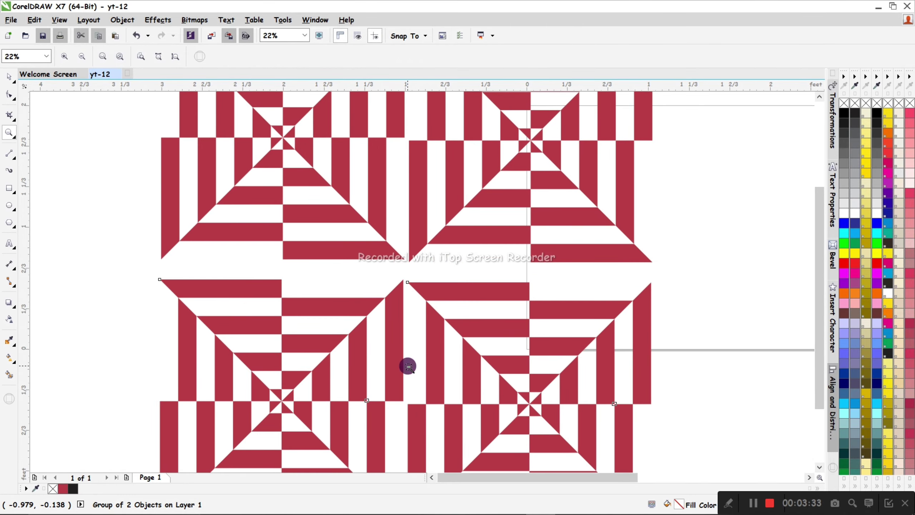
{"action": "right_click", "coordinate": [409, 367]}
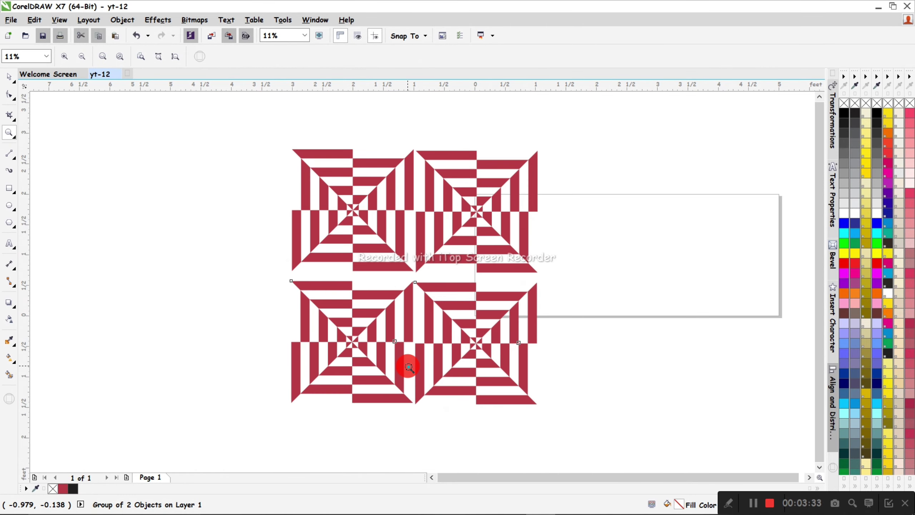
- Move the lower pair of tiles up to close the gap with the upper pair
{"action": "left_click", "coordinate": [8, 75]}
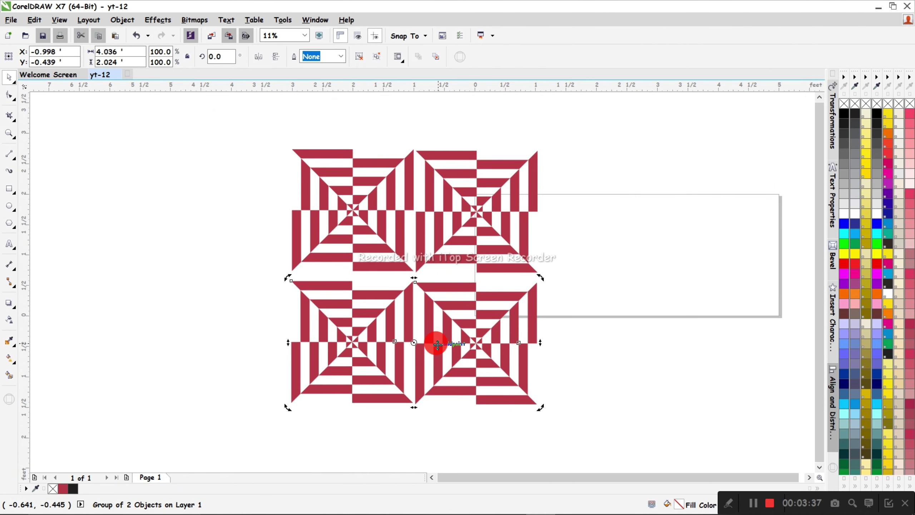
{"action": "left_click", "coordinate": [172, 317]}
{"action": "left_click", "coordinate": [407, 331]}
{"action": "left_click_drag", "start_coordinate": [406, 331], "coordinate": [408, 327]}
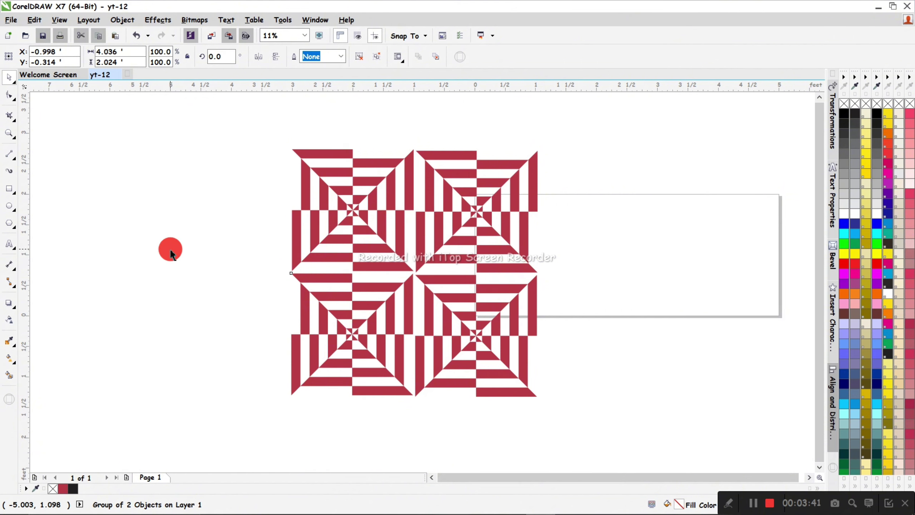
- Select the upper and lower pairs of tiles and group them into one four-tile pattern
{"action": "left_click", "coordinate": [170, 249]}
{"action": "left_click_drag", "start_coordinate": [588, 457], "coordinate": [589, 459]}
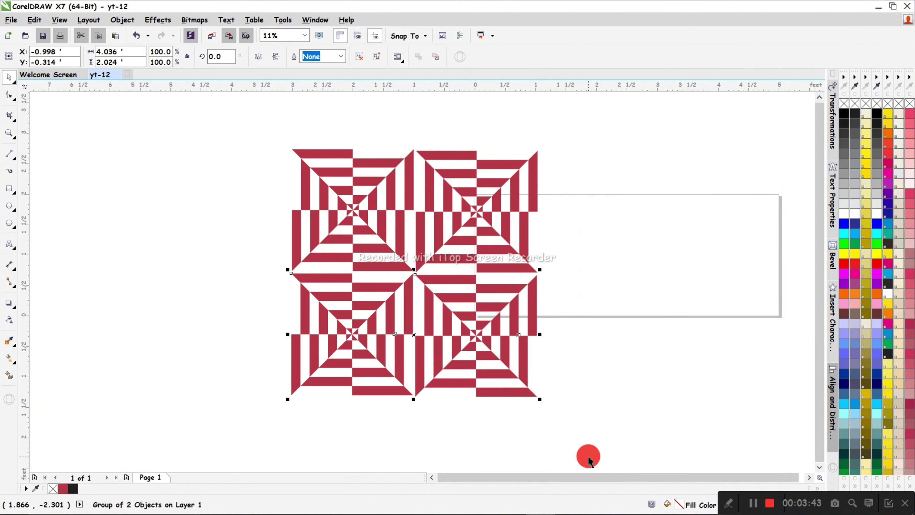
{"action": "left_click", "coordinate": [349, 253], "text": "shift"}
{"action": "key", "text": "ctrl+g"}
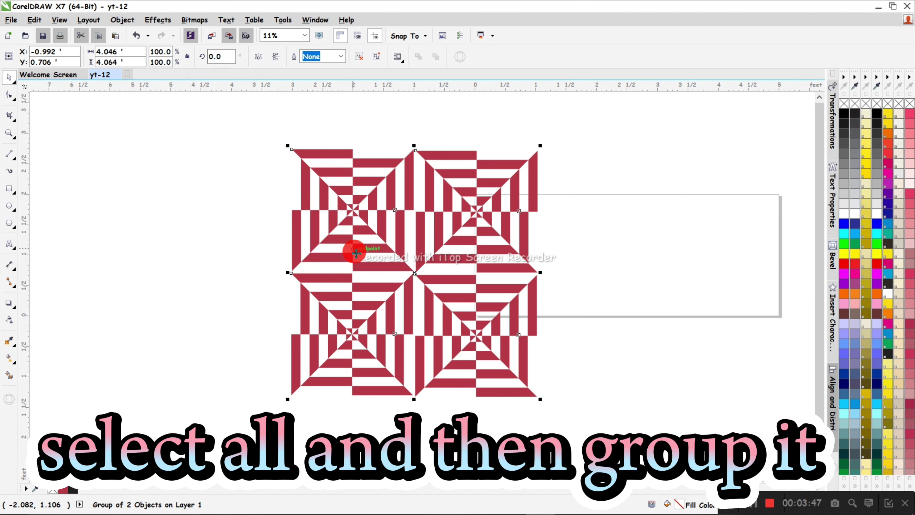
- Rotate the four-tile group to about 43.4° at about 86.7% scale as a diamond, and move it left of the page
{"action": "left_click", "coordinate": [465, 323]}
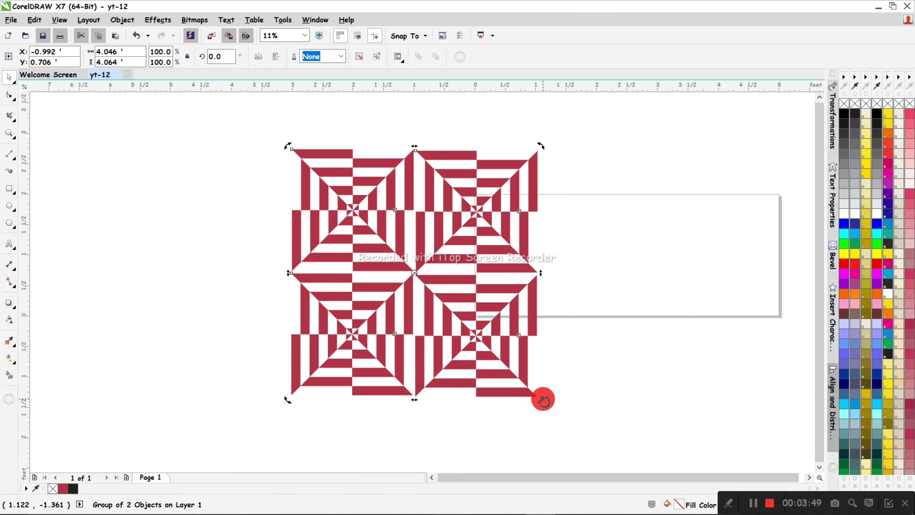
{"action": "mouse_move", "coordinate": [543, 400]}
{"action": "left_mouse_down"}
{"action": "mouse_move", "coordinate": [460, 425]}
{"action": "mouse_move", "coordinate": [400, 426]}
{"action": "mouse_move", "coordinate": [452, 314]}
{"action": "mouse_move", "coordinate": [491, 280]}
{"action": "left_mouse_up"}
{"action": "left_click_drag", "start_coordinate": [419, 259], "coordinate": [317, 256]}
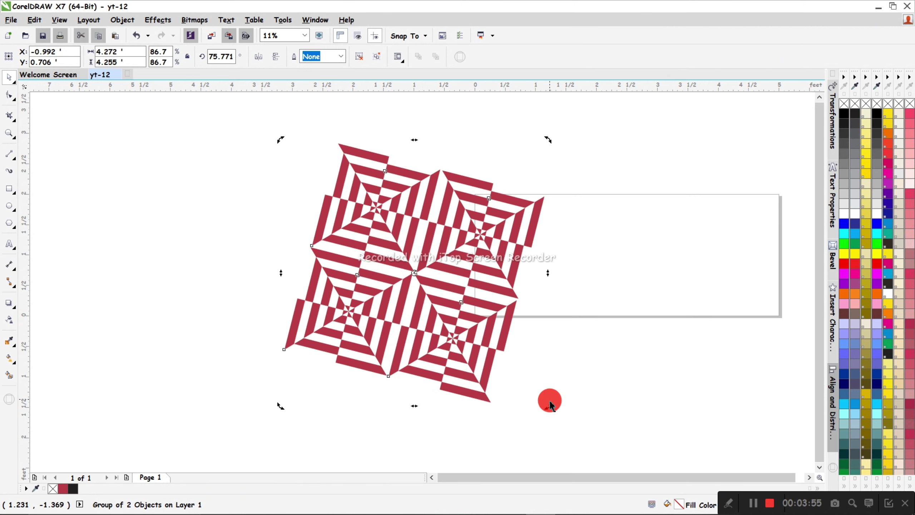
{"action": "left_click_drag", "start_coordinate": [549, 403], "coordinate": [452, 439]}
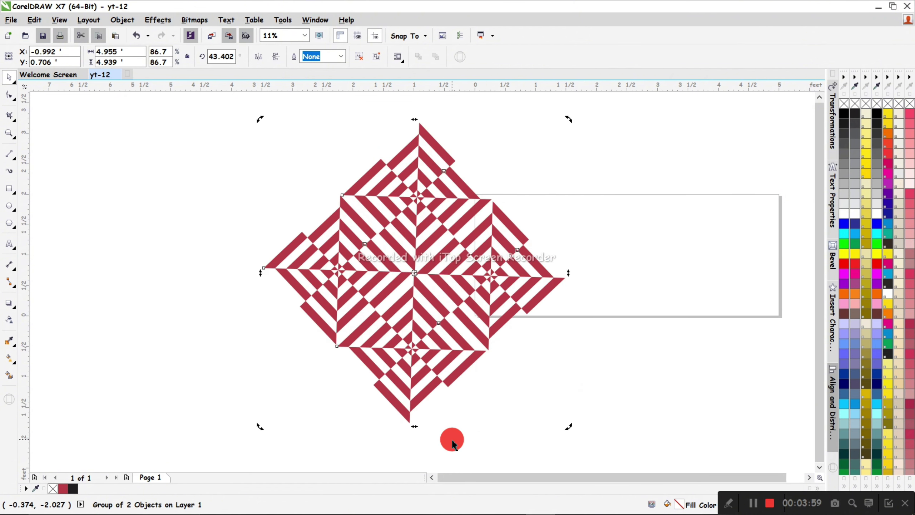
{"action": "left_click", "coordinate": [128, 252]}
{"action": "left_click_drag", "start_coordinate": [439, 255], "coordinate": [180, 252]}
- Draw a rectangle about 7.28 ft by 3.24 ft around the page and shift it slightly down and to the left
{"action": "left_click", "coordinate": [8, 191]}
{"action": "left_click_drag", "start_coordinate": [353, 137], "coordinate": [795, 334]}
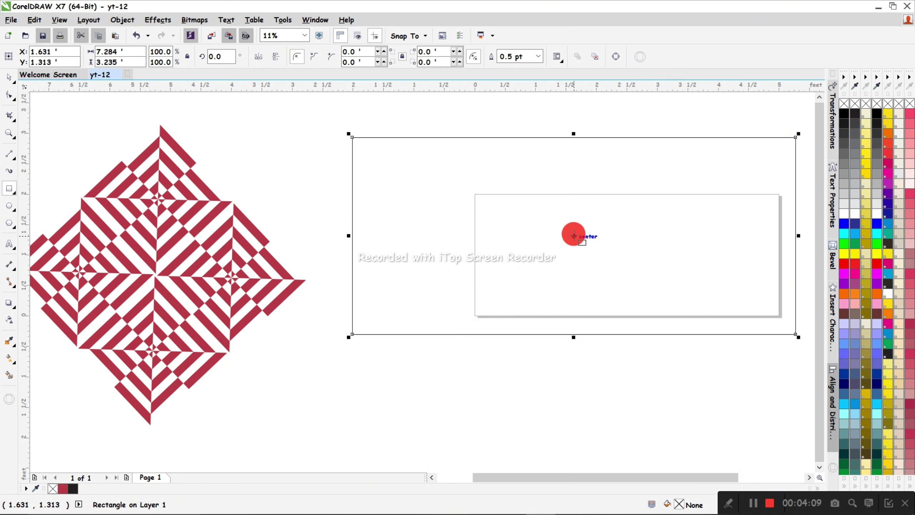
{"action": "left_click_drag", "start_coordinate": [577, 238], "coordinate": [551, 249]}
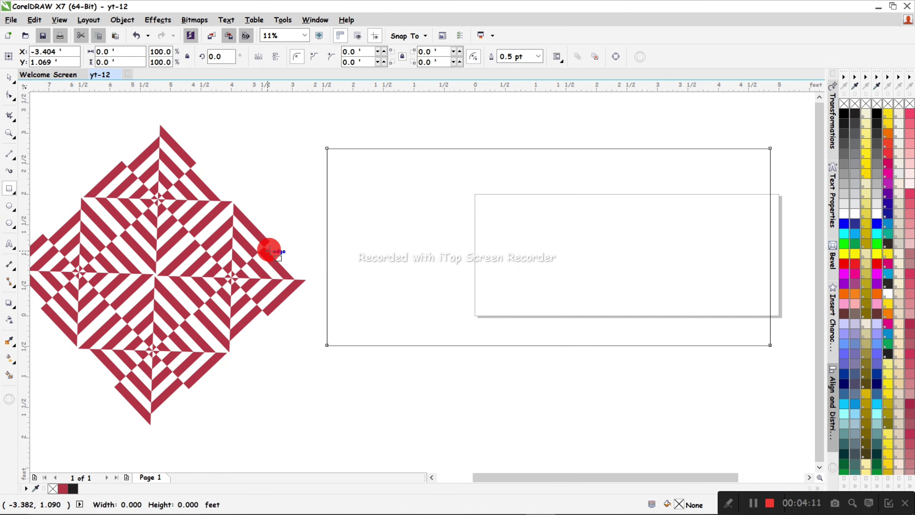
- Move the diamond pattern into the left part of the rectangle and scale it down to about 2.77 ft wide
{"action": "left_click", "coordinate": [133, 261]}
{"action": "left_click", "coordinate": [11, 94]}
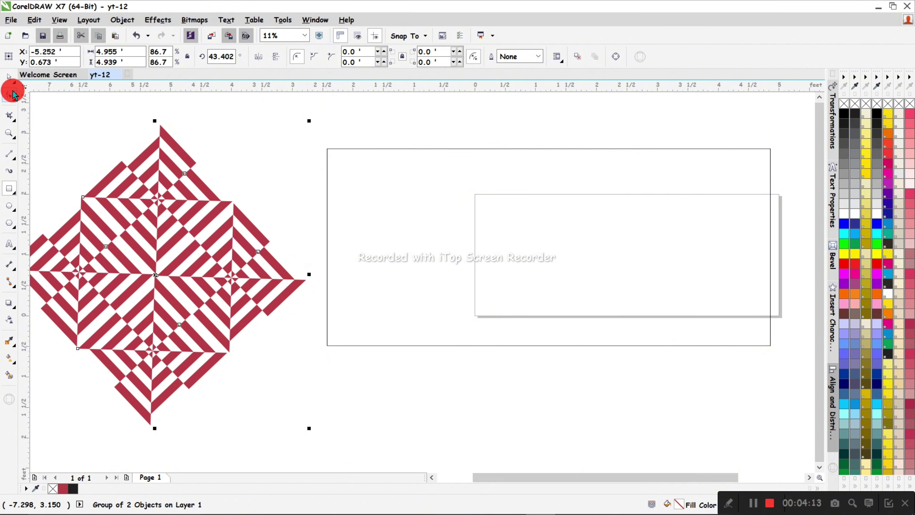
{"action": "left_click", "coordinate": [8, 78]}
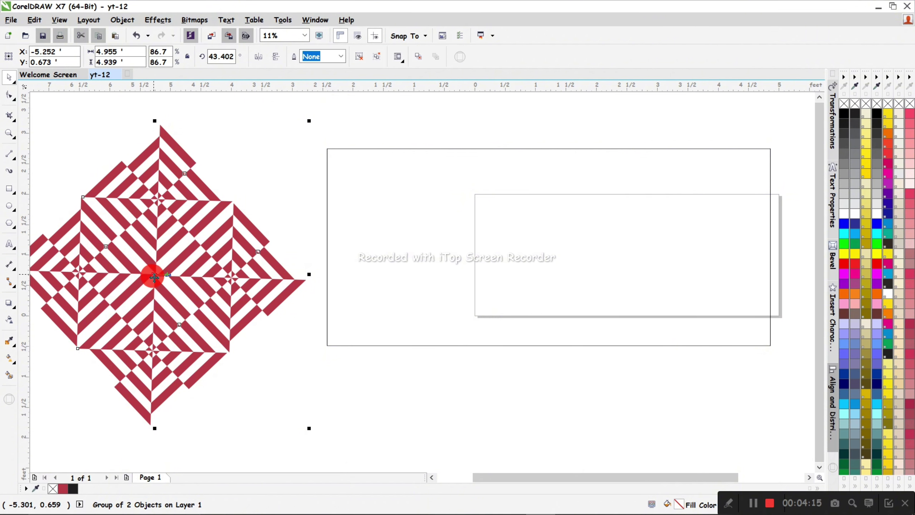
{"action": "left_click_drag", "start_coordinate": [154, 277], "coordinate": [425, 271]}
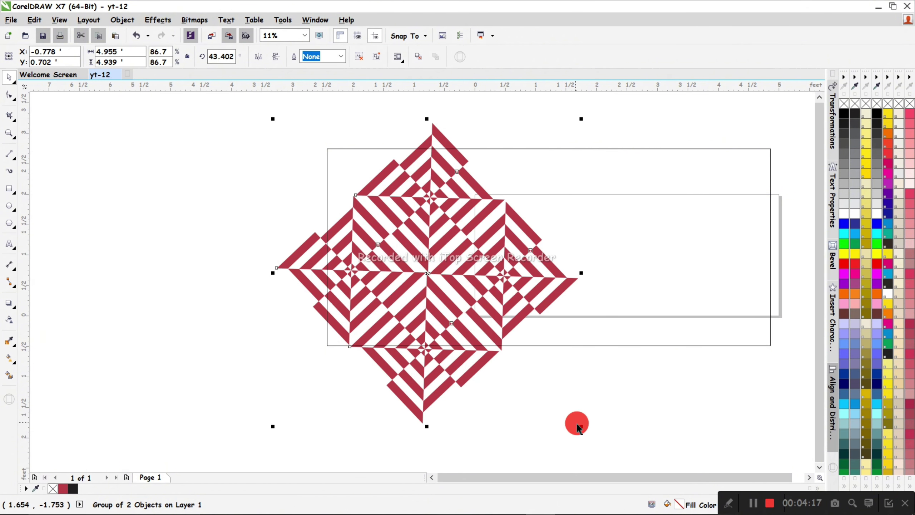
{"action": "left_click_drag", "start_coordinate": [580, 421], "coordinate": [414, 240]}
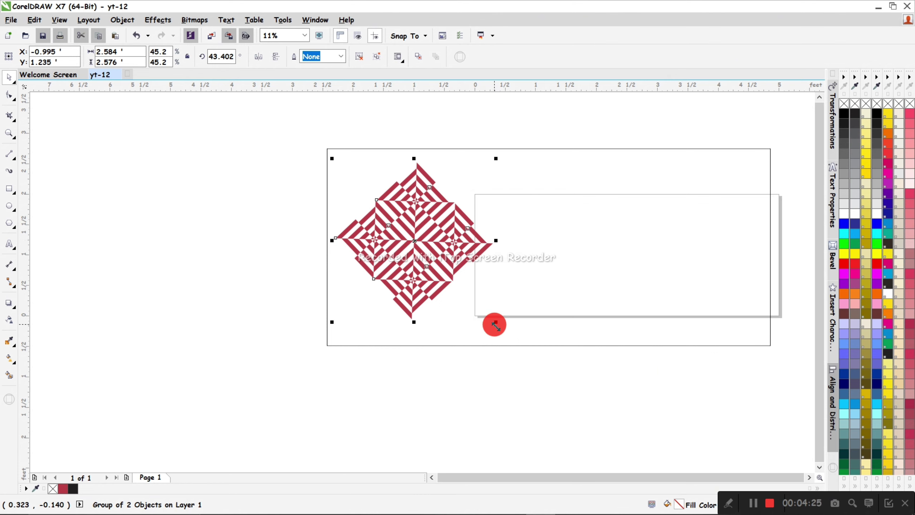
{"action": "left_click_drag", "start_coordinate": [498, 329], "coordinate": [509, 335]}
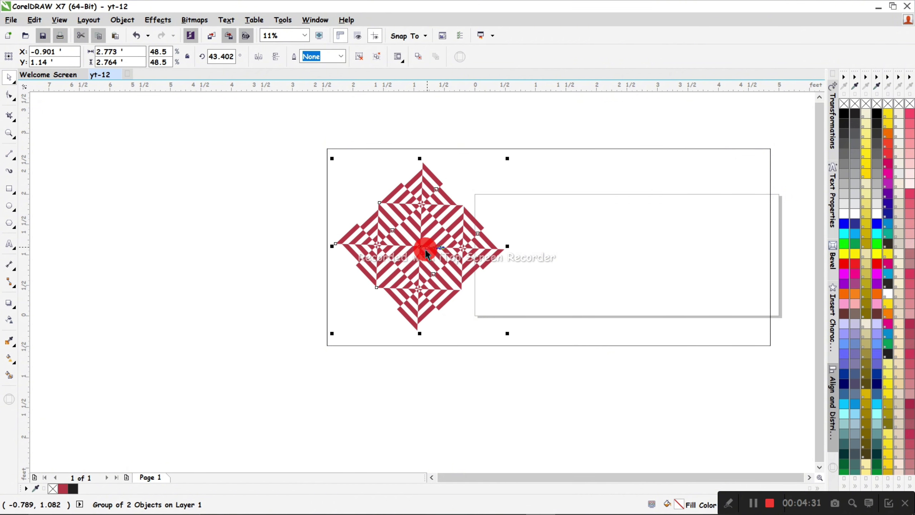
{"action": "left_click_drag", "start_coordinate": [427, 249], "coordinate": [430, 250]}
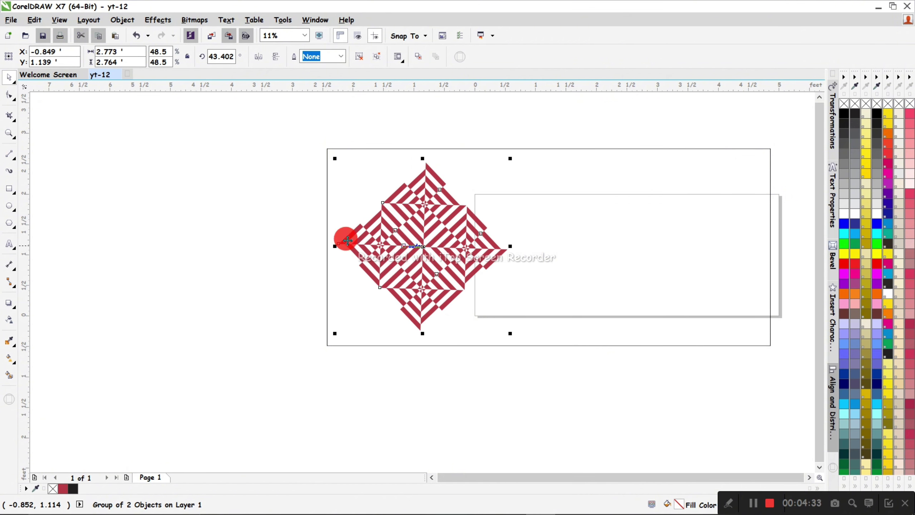
{"action": "left_click", "coordinate": [255, 233]}
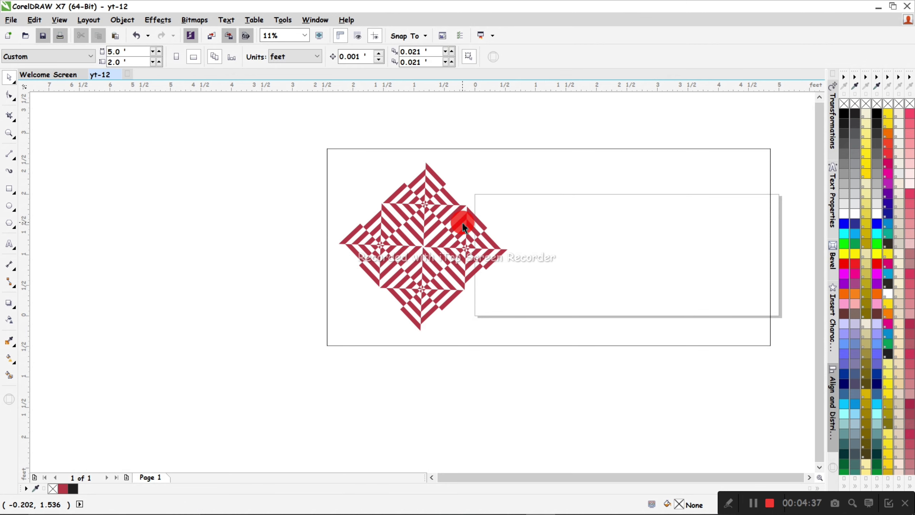
- Draw a vertical line about 3.41 ft long across the rectangle, just right of the diamond pattern
{"action": "left_click", "coordinate": [8, 156]}
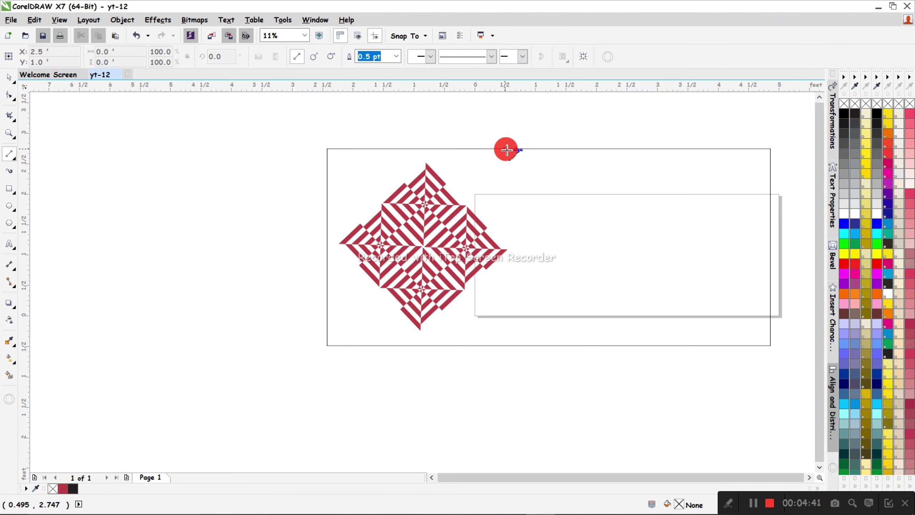
{"action": "left_click_drag", "start_coordinate": [516, 149], "coordinate": [517, 356]}
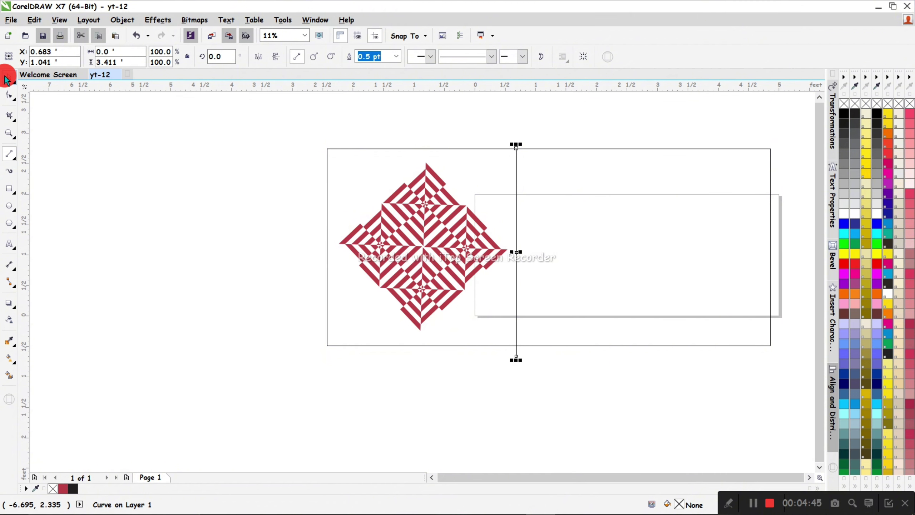
{"action": "left_click", "coordinate": [260, 178]}
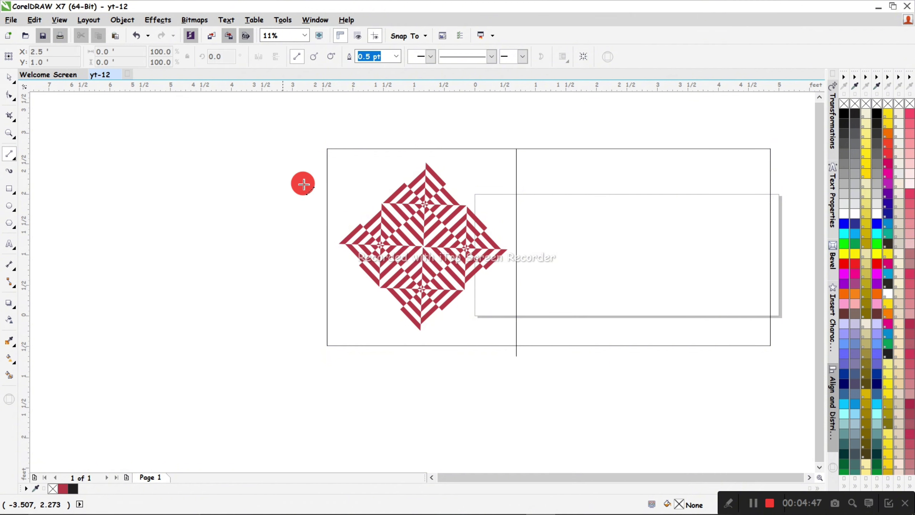
{"action": "left_click", "coordinate": [8, 380]}
{"action": "left_click", "coordinate": [560, 233]}
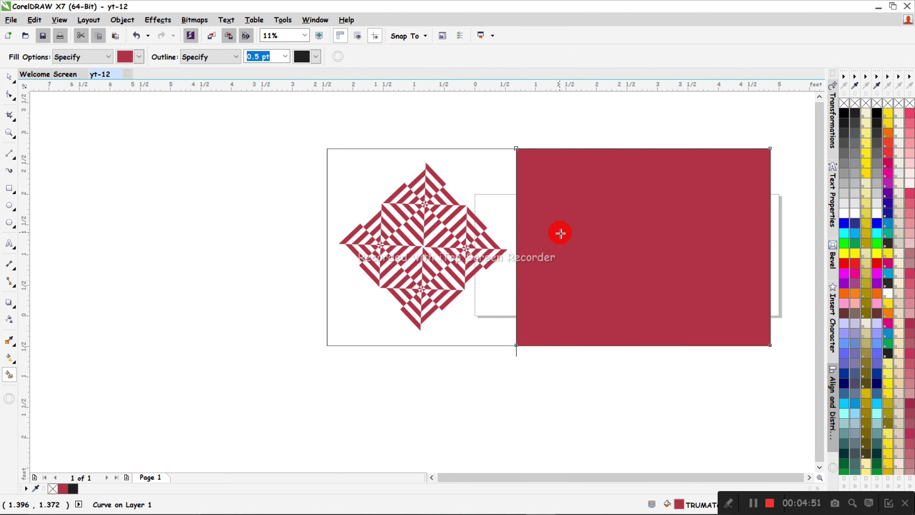
{"action": "key", "text": "ctrl+z"}
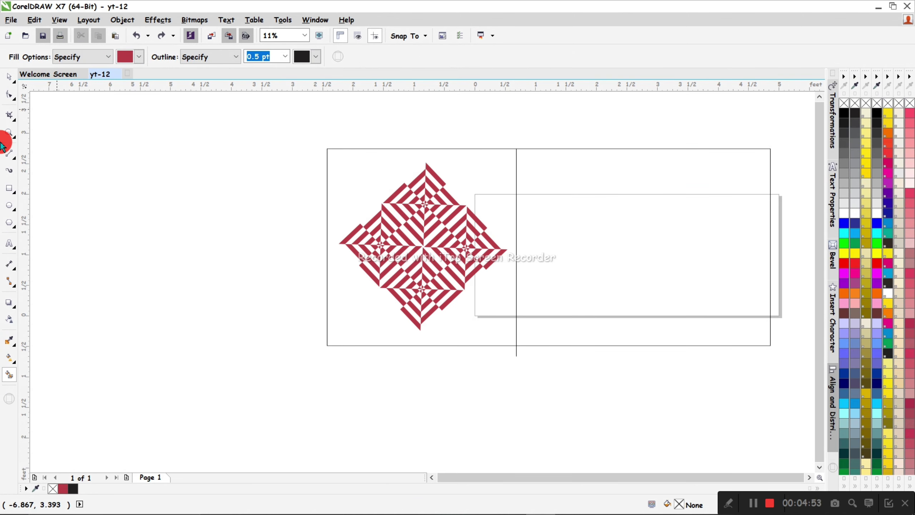
- Add the artistic text "ETC" in the empty area left of the rectangle and enlarge it to about 5.63 ft wide
{"action": "left_click", "coordinate": [10, 244]}
{"action": "left_click", "coordinate": [174, 226]}
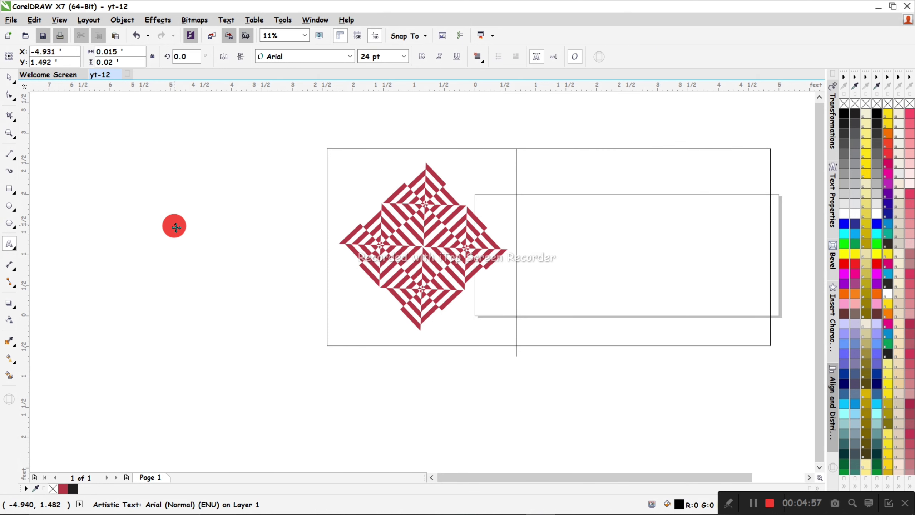
{"action": "left_click", "coordinate": [9, 77]}
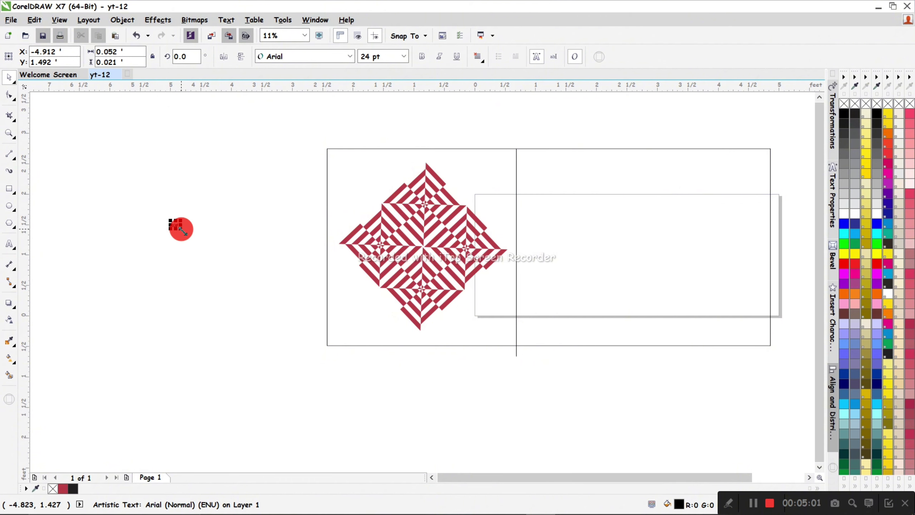
{"action": "left_click_drag", "start_coordinate": [181, 230], "coordinate": [355, 345]}
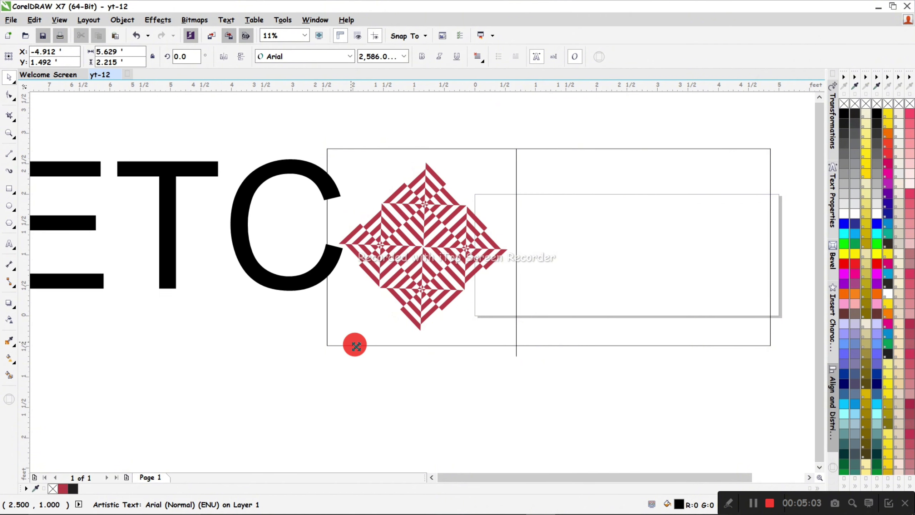
- Try Segoe UI Black on the ETC text and settle on Mongolian Baiti as its font
{"action": "left_click", "coordinate": [351, 56]}
{"action": "left_click", "coordinate": [350, 91]}
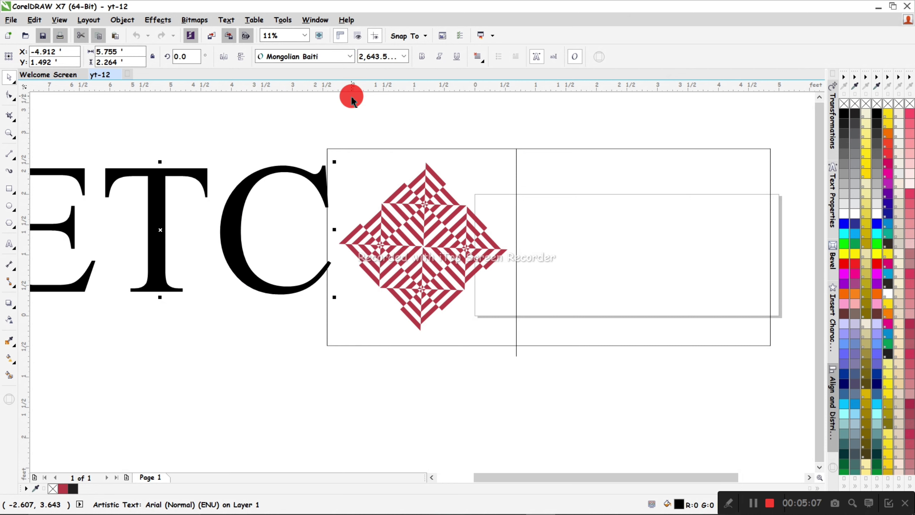
{"action": "left_click", "coordinate": [349, 56]}
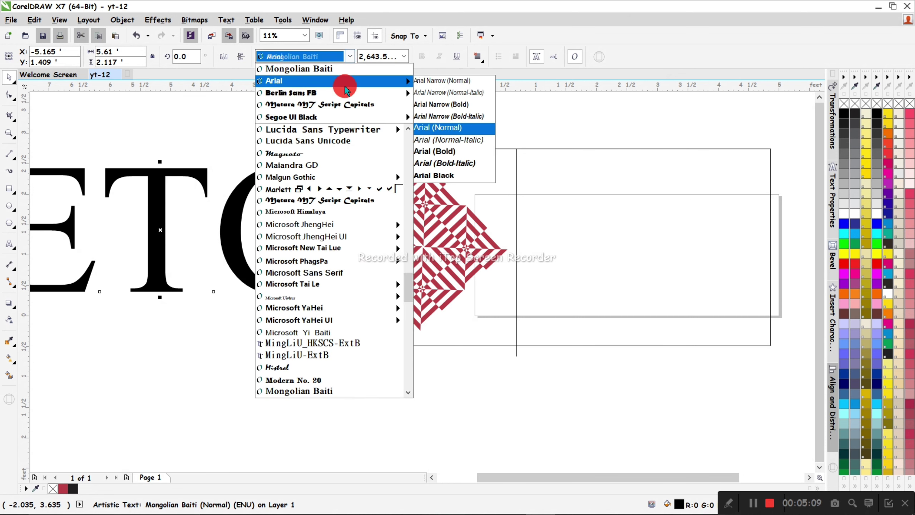
{"action": "mouse_move", "coordinate": [345, 92]}
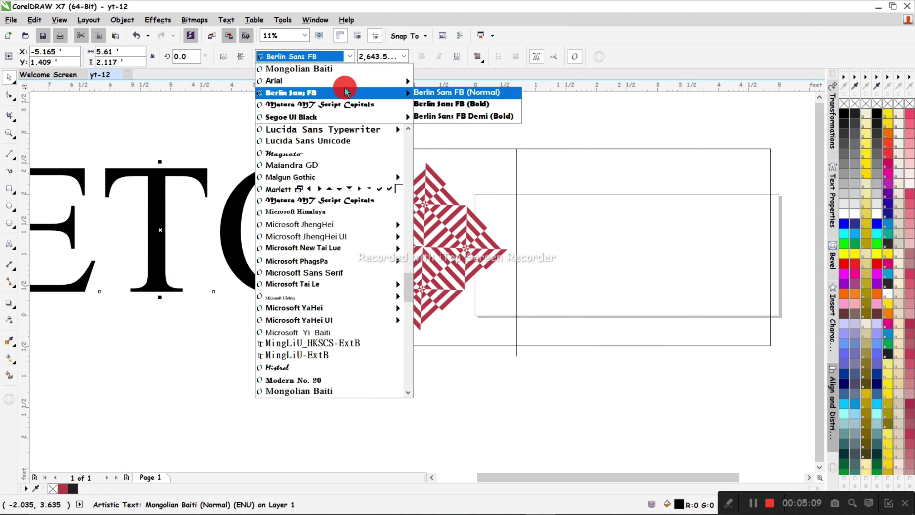
{"action": "left_click", "coordinate": [347, 119]}
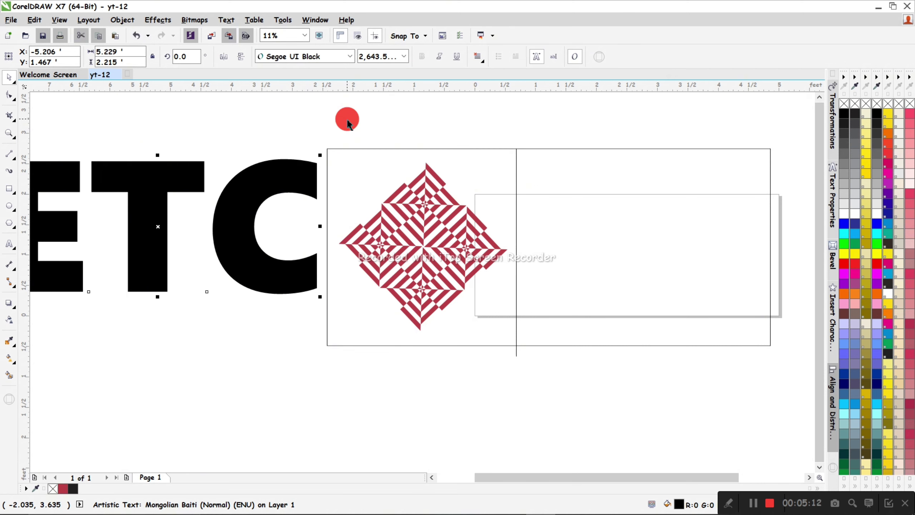
{"action": "left_click", "coordinate": [347, 57]}
{"action": "mouse_move", "coordinate": [351, 92]}
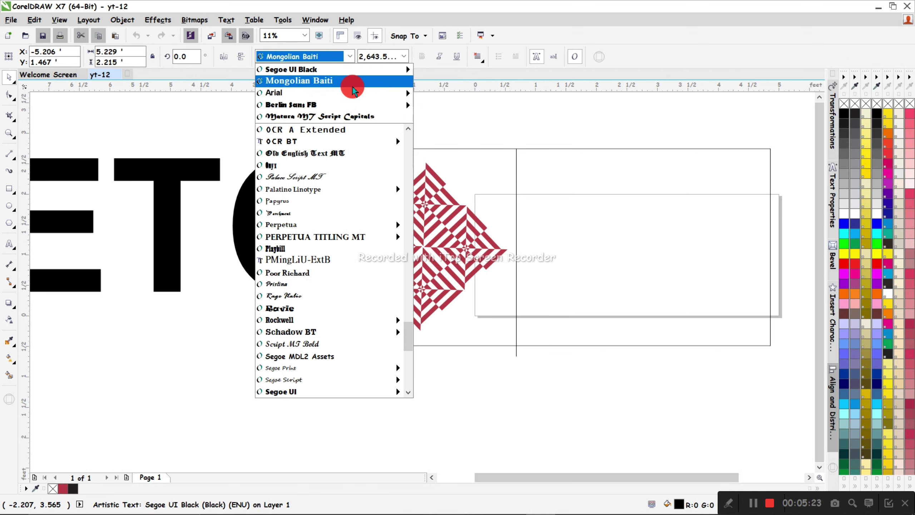
{"action": "left_click", "coordinate": [353, 90]}
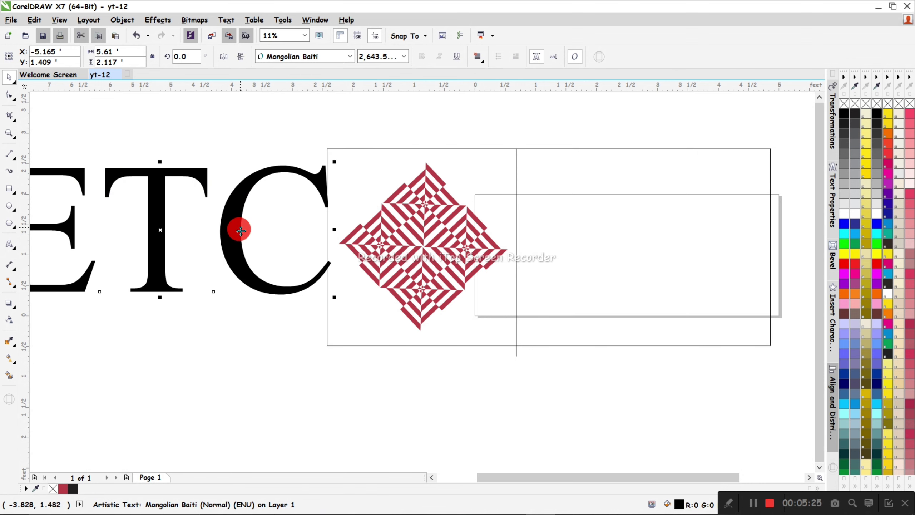
- Move the ETC text into the part of the rectangle right of the vertical line and scale it to about 3.18 ft by 1.2 ft
{"action": "left_click_drag", "start_coordinate": [241, 230], "coordinate": [667, 250]}
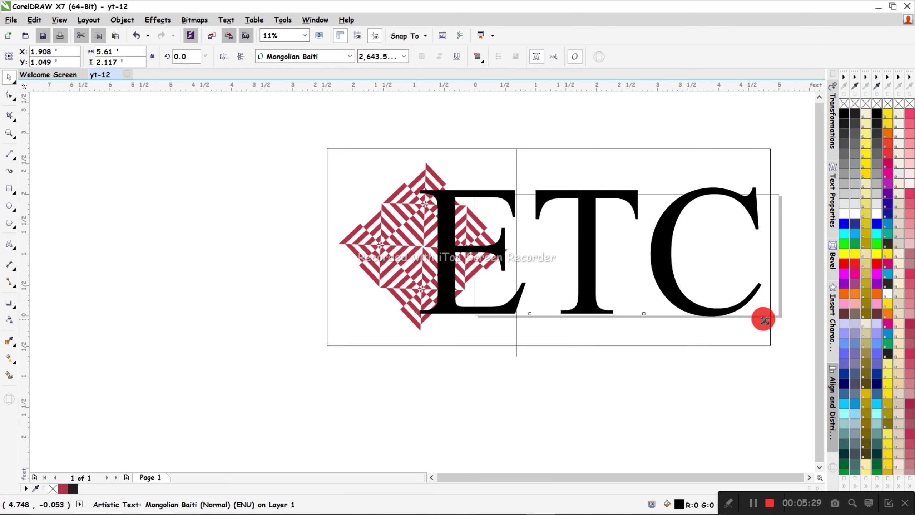
{"action": "left_click_drag", "start_coordinate": [764, 320], "coordinate": [728, 305]}
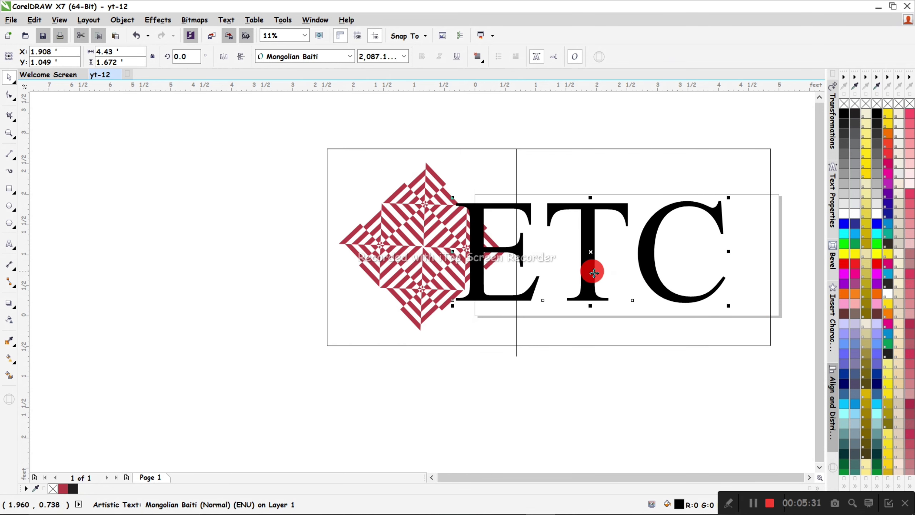
{"action": "left_click_drag", "start_coordinate": [598, 271], "coordinate": [654, 267]}
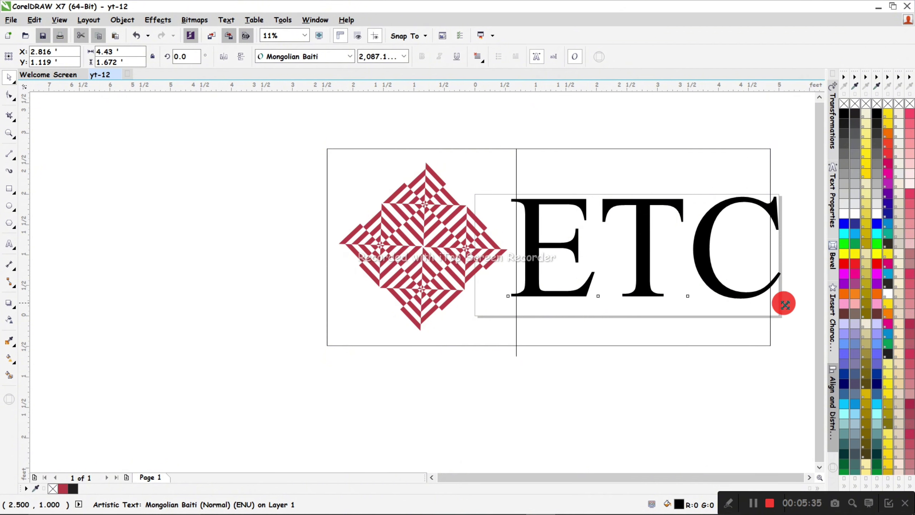
{"action": "left_click_drag", "start_coordinate": [785, 304], "coordinate": [758, 289]}
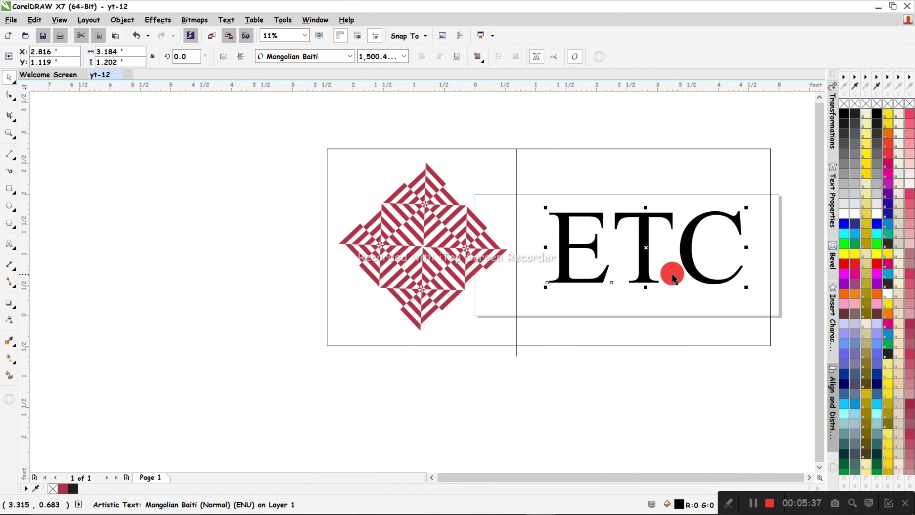
- Shift the diamond pattern to about X -0.89 ft, Y 1.12 ft and the vertical line to about X 0.57 ft
{"action": "left_click", "coordinate": [399, 258]}
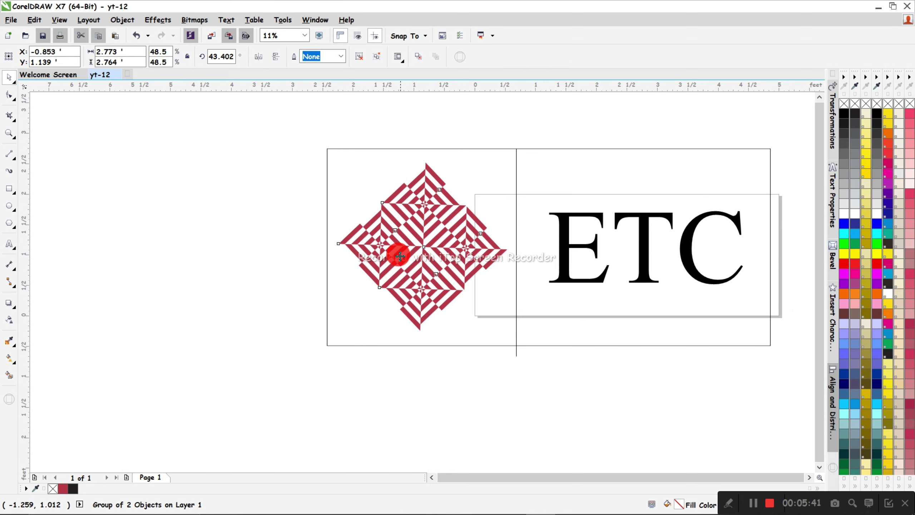
{"action": "left_click_drag", "start_coordinate": [400, 256], "coordinate": [412, 250]}
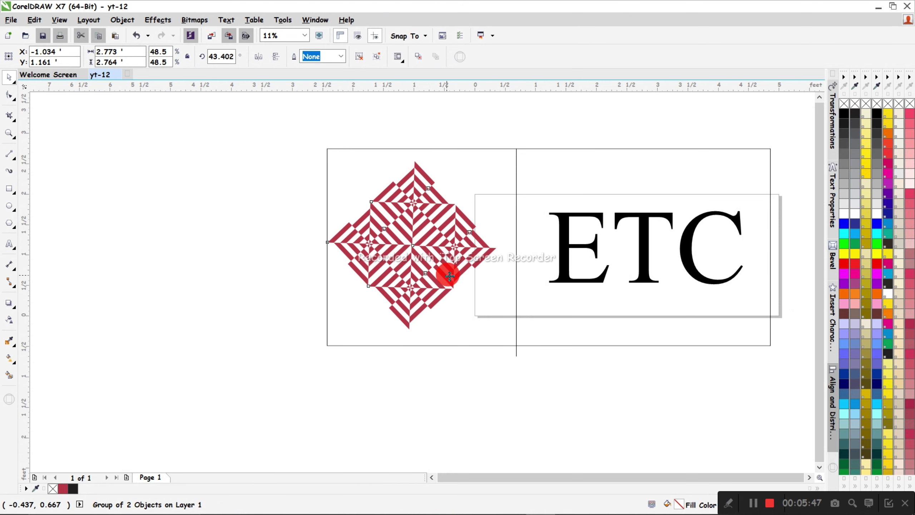
{"action": "mouse_move", "coordinate": [449, 276]}
{"action": "left_mouse_down"}
{"action": "mouse_move", "coordinate": [441, 263]}
{"action": "mouse_move", "coordinate": [451, 262]}
{"action": "left_mouse_up"}
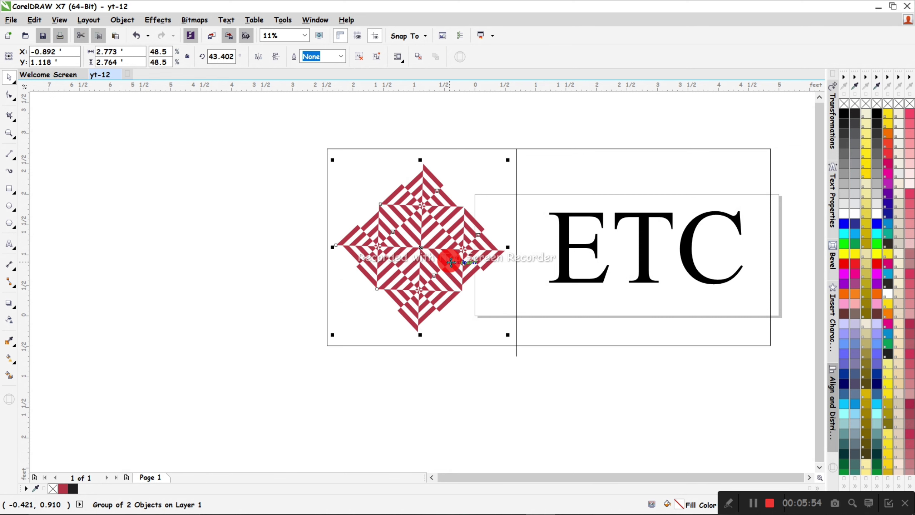
{"action": "left_click", "coordinate": [517, 278]}
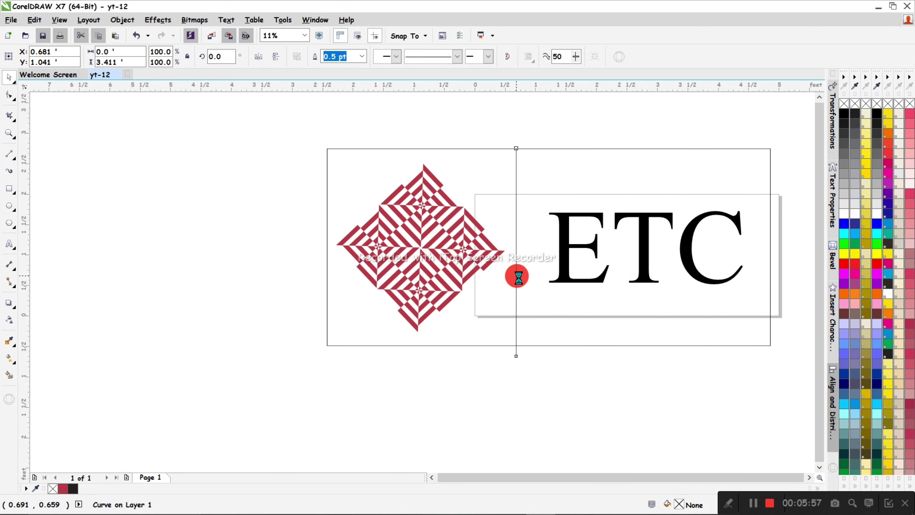
{"action": "left_click_drag", "start_coordinate": [518, 277], "coordinate": [510, 252]}
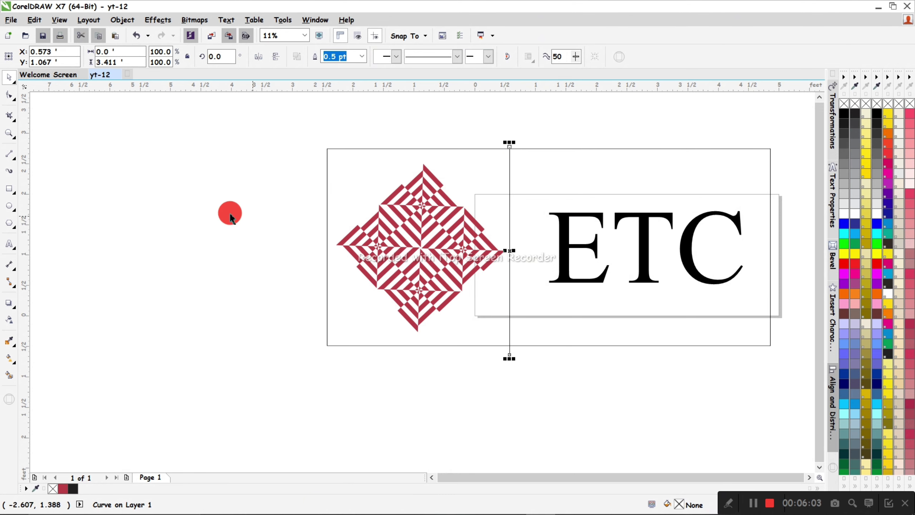
- Smart-fill the area around the ETC letters right of the vertical line with crimson and a 0.5 pt outline
{"action": "left_click", "coordinate": [228, 216]}
{"action": "left_click", "coordinate": [568, 238]}
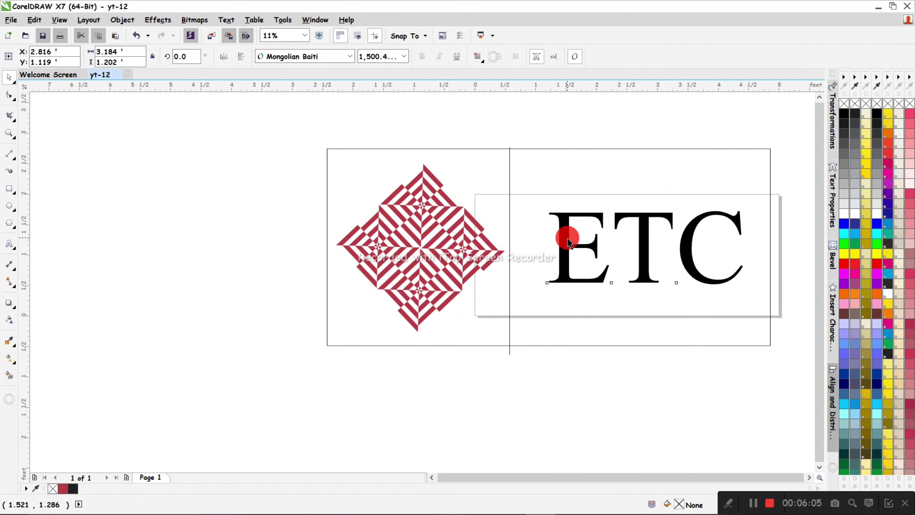
{"action": "left_click", "coordinate": [288, 195]}
{"action": "left_click", "coordinate": [10, 375]}
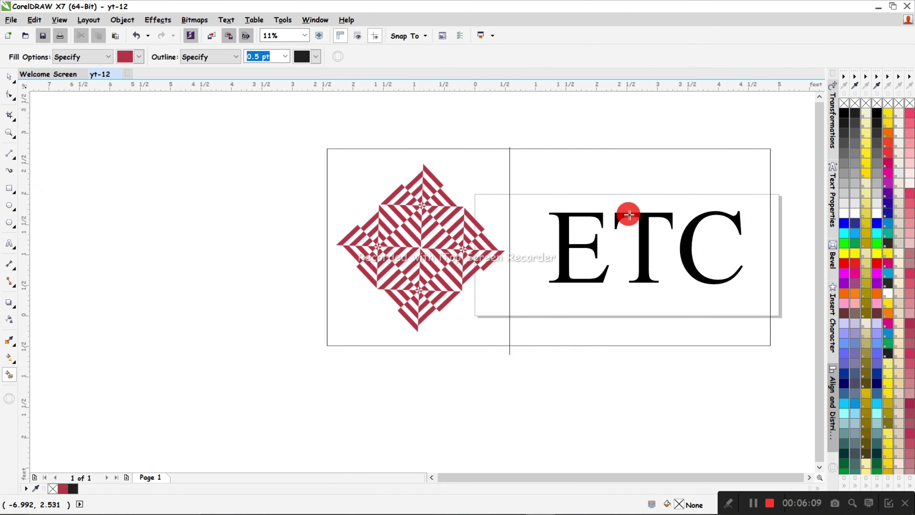
{"action": "left_click", "coordinate": [643, 185]}
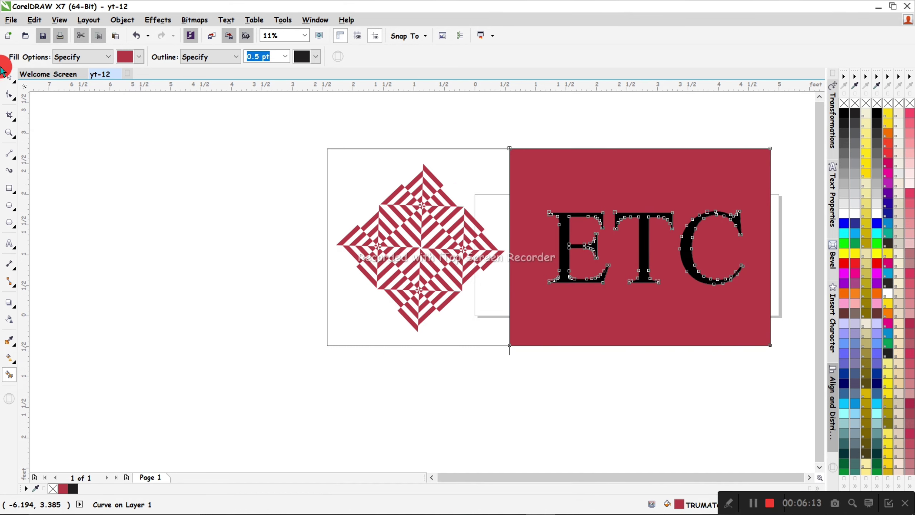
- Move the black letters E, T and C one by one out of the crimson area to below the rectangle
{"action": "left_click", "coordinate": [11, 77]}
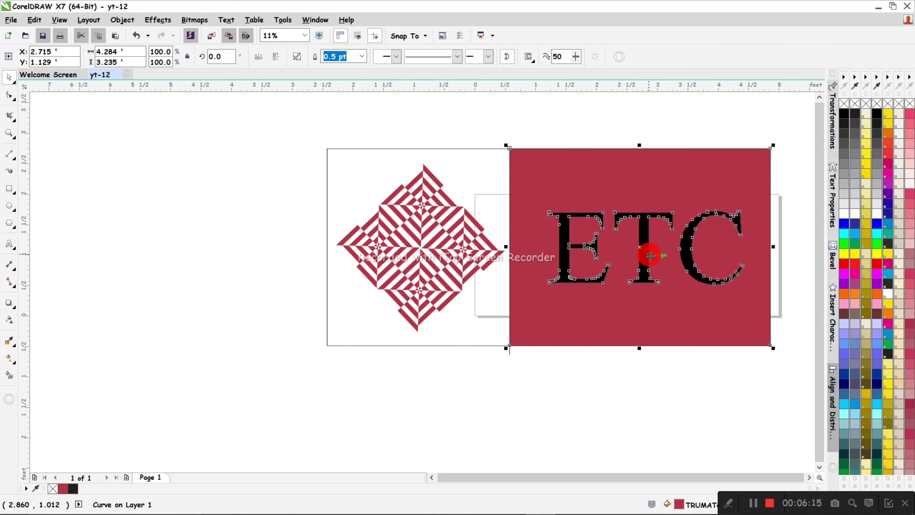
{"action": "left_click", "coordinate": [328, 230]}
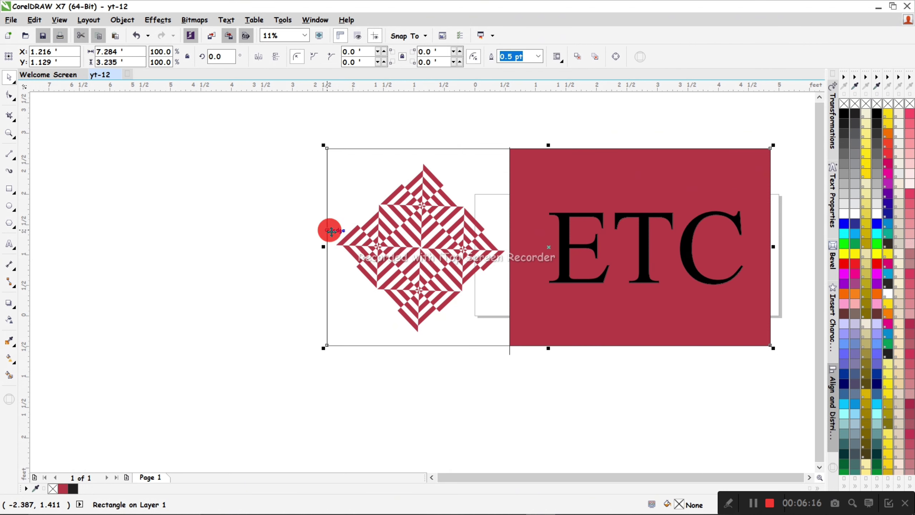
{"action": "left_click", "coordinate": [568, 254]}
{"action": "left_click_drag", "start_coordinate": [566, 249], "coordinate": [585, 376]}
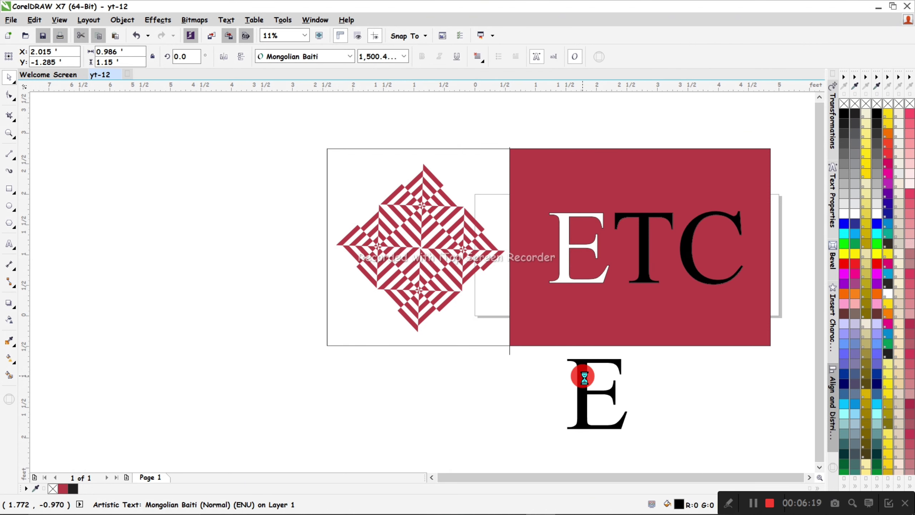
{"action": "left_click_drag", "start_coordinate": [644, 253], "coordinate": [662, 435]}
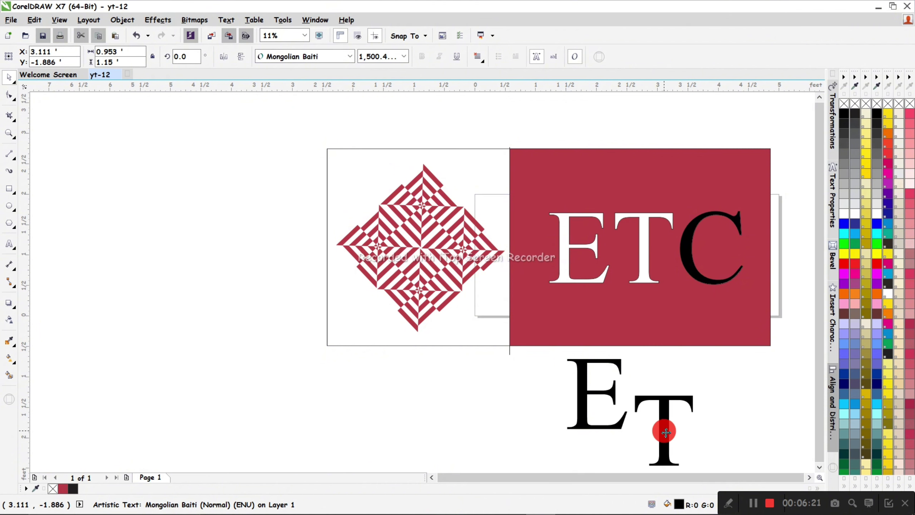
{"action": "left_click_drag", "start_coordinate": [688, 262], "coordinate": [695, 429]}
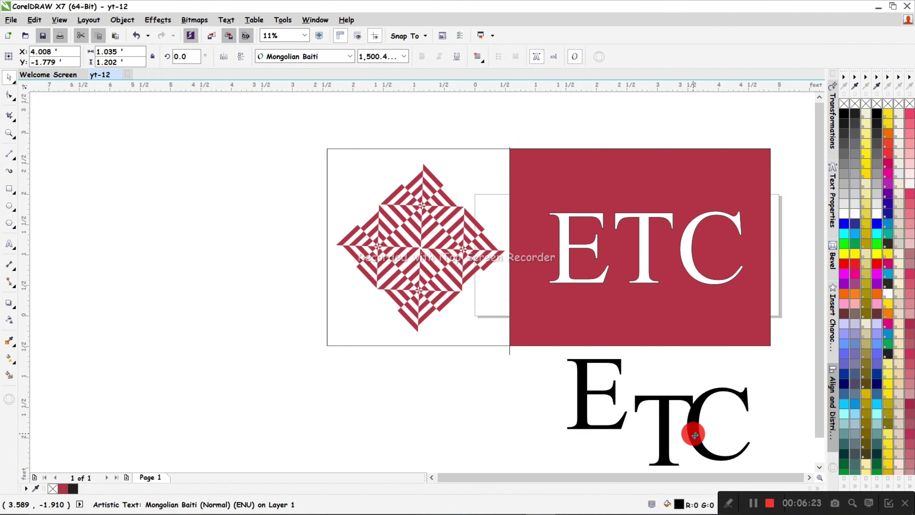
- Delete the three loose black letters below the rectangle and the vertical dividing line
{"action": "left_click_drag", "start_coordinate": [588, 398], "coordinate": [753, 474]}
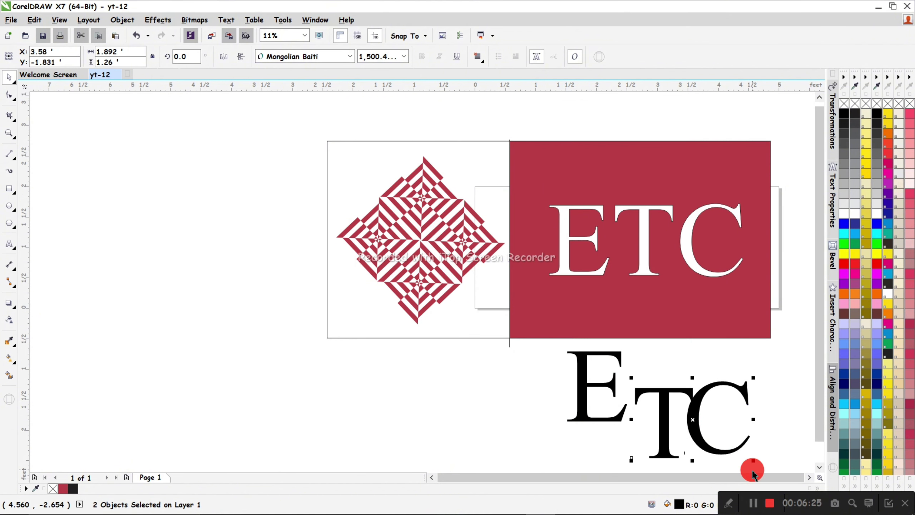
{"action": "key", "text": "Delete"}
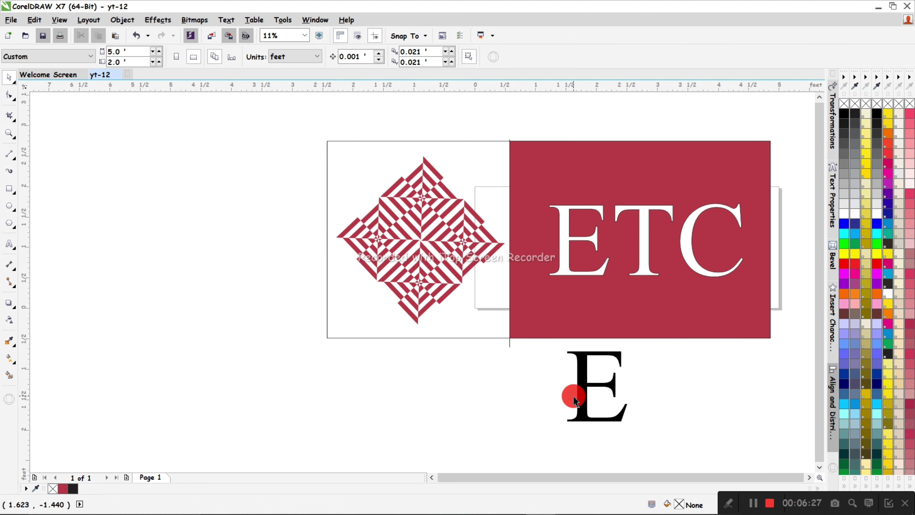
{"action": "left_click", "coordinate": [584, 399]}
{"action": "key", "text": "Delete"}
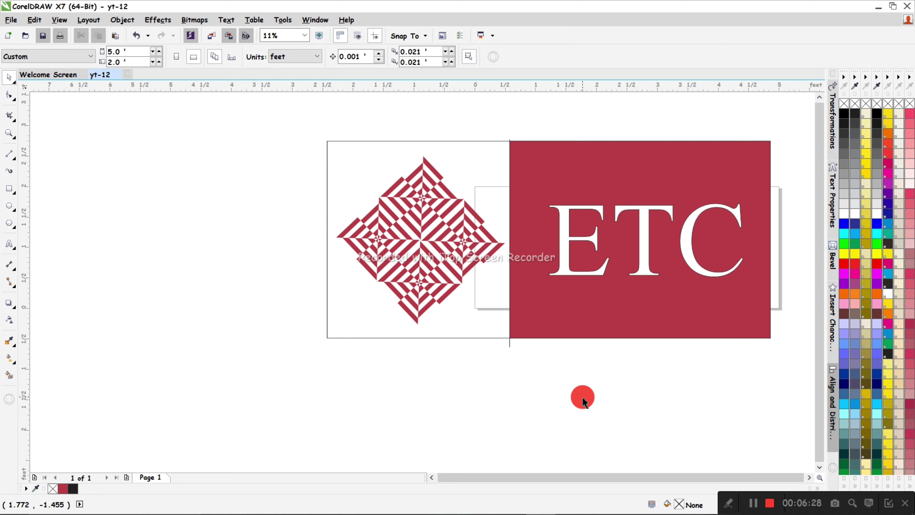
{"action": "left_click", "coordinate": [510, 347]}
{"action": "key", "text": "Delete"}
- Change the outline colour of the large outer rectangle around the diamond and ETC panel to crimson
{"action": "left_click_drag", "start_coordinate": [312, 137], "coordinate": [788, 388]}
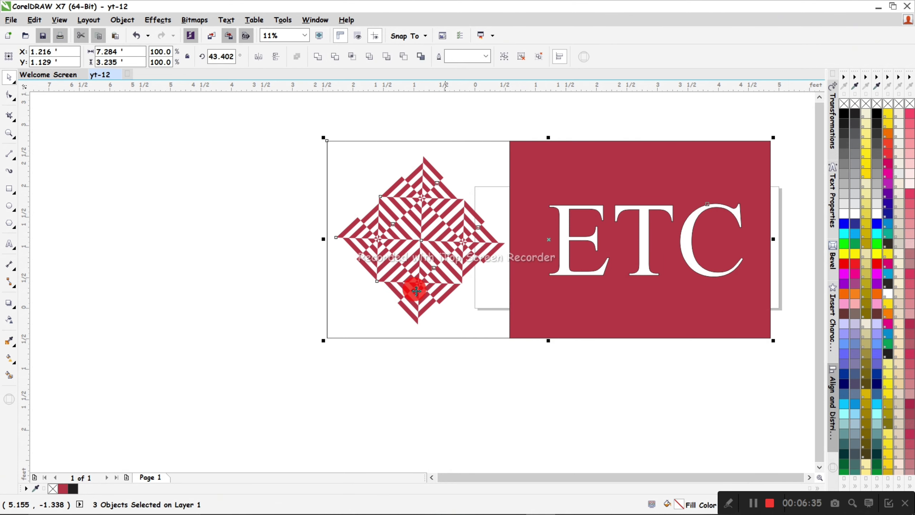
{"action": "left_click", "coordinate": [268, 199]}
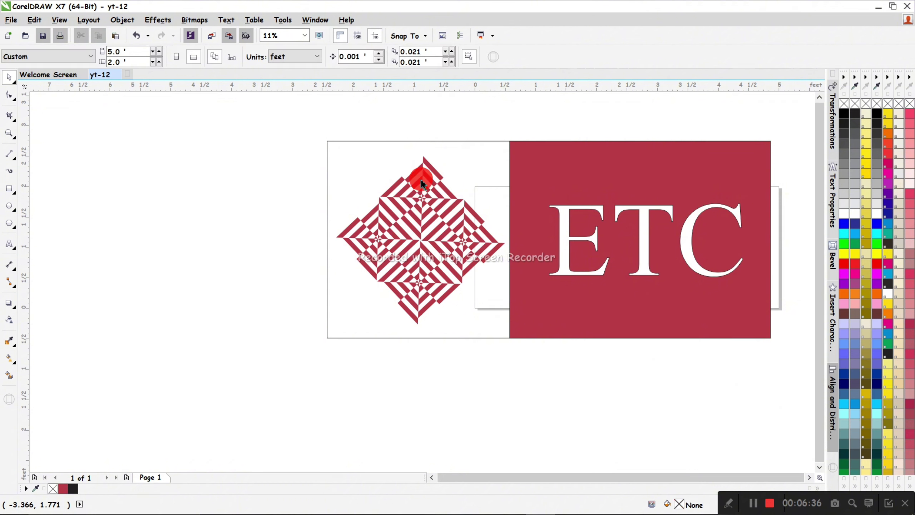
{"action": "left_click", "coordinate": [500, 147]}
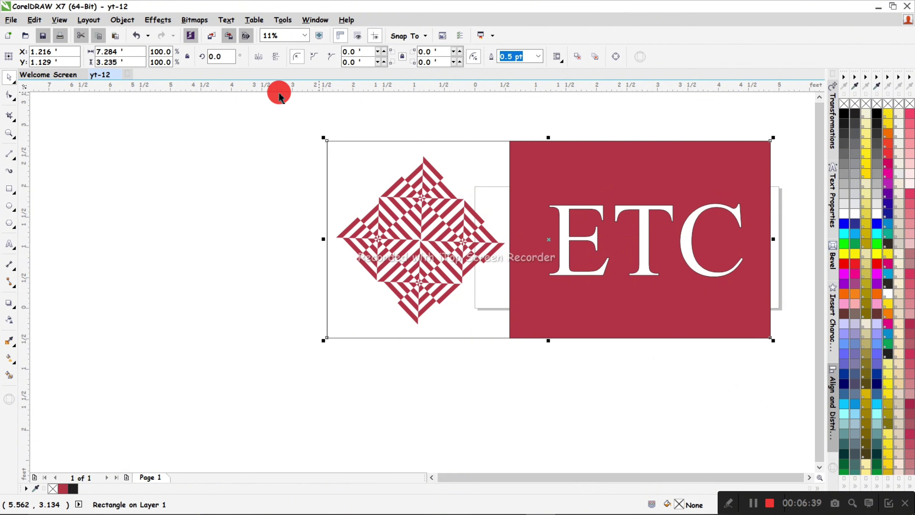
{"action": "right_click", "coordinate": [62, 489]}
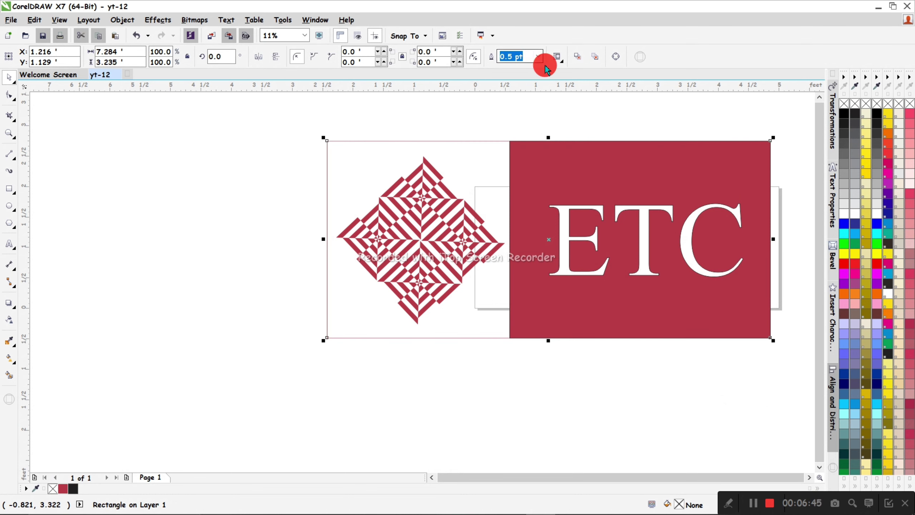
- Set the outer rectangle's outline width to 24 pt after trying 8 pt and 12 pt
{"action": "left_click", "coordinate": [538, 57]}
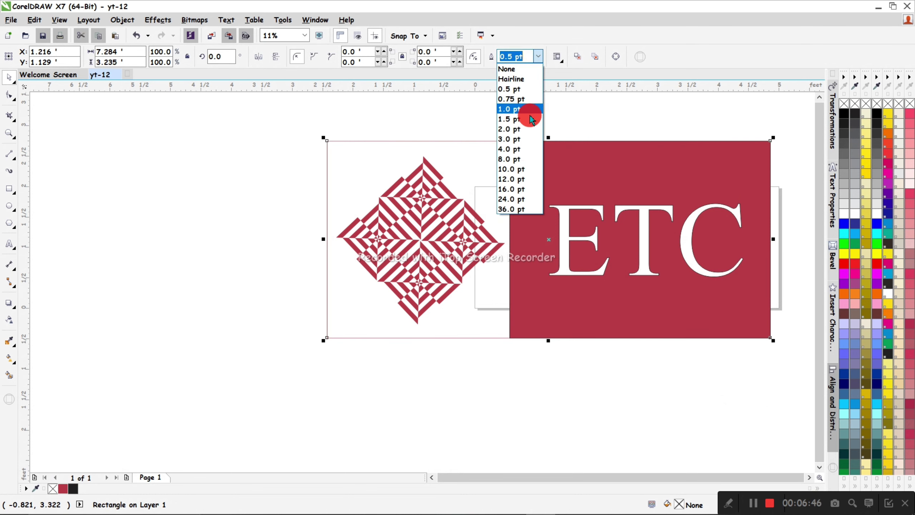
{"action": "left_click", "coordinate": [523, 158]}
{"action": "left_click", "coordinate": [538, 57]}
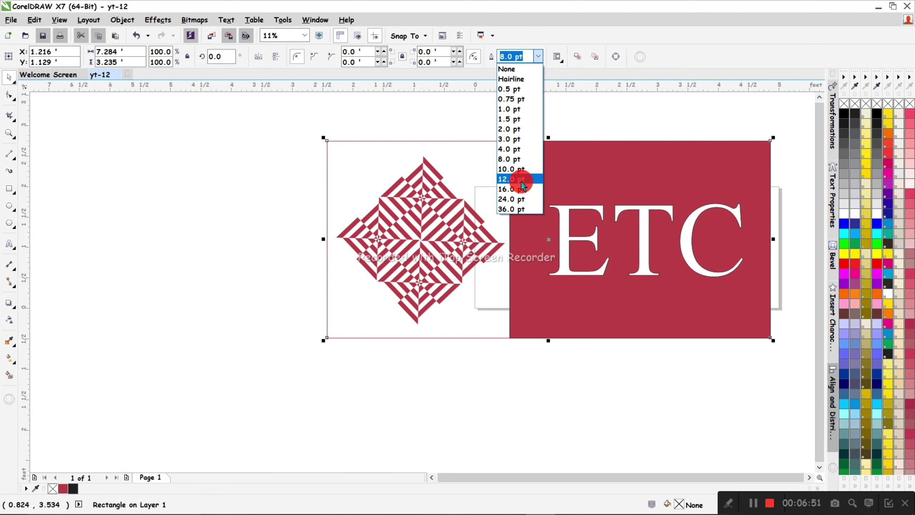
{"action": "left_click", "coordinate": [511, 179]}
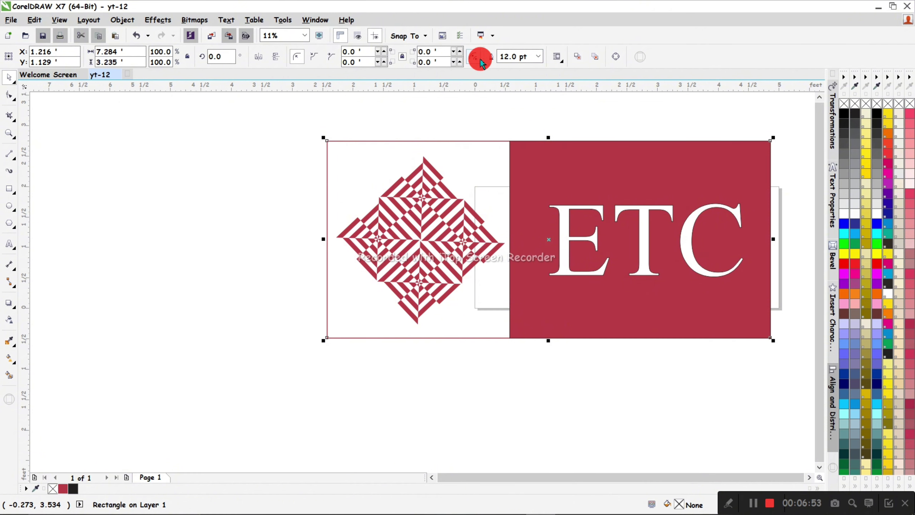
{"action": "left_click", "coordinate": [538, 57]}
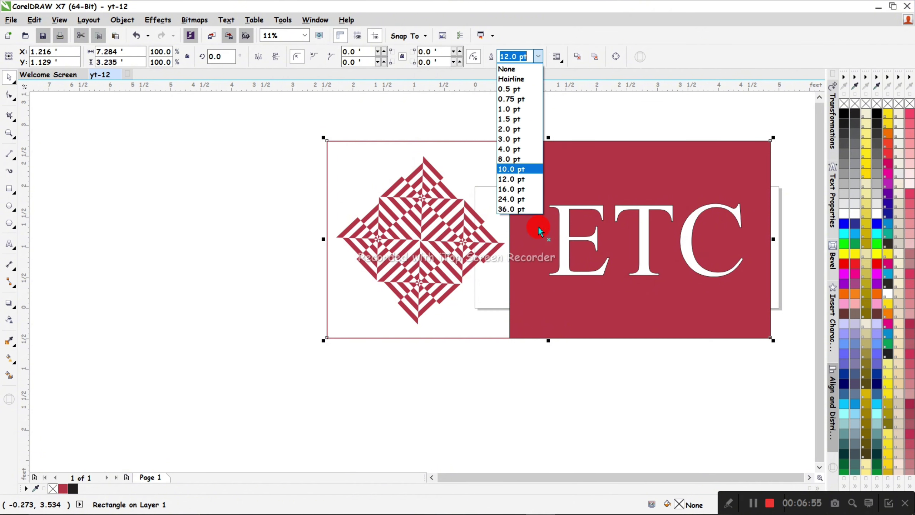
{"action": "left_click", "coordinate": [525, 204]}
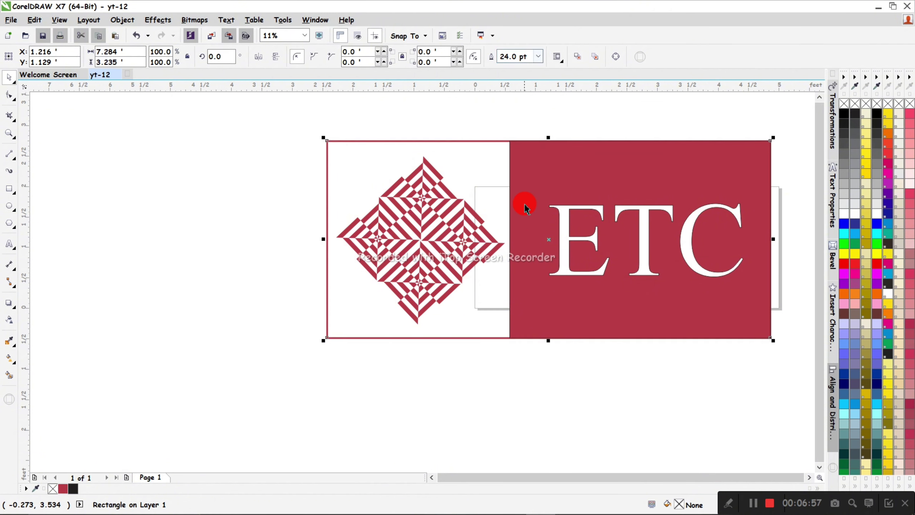
{"action": "left_click", "coordinate": [86, 278]}
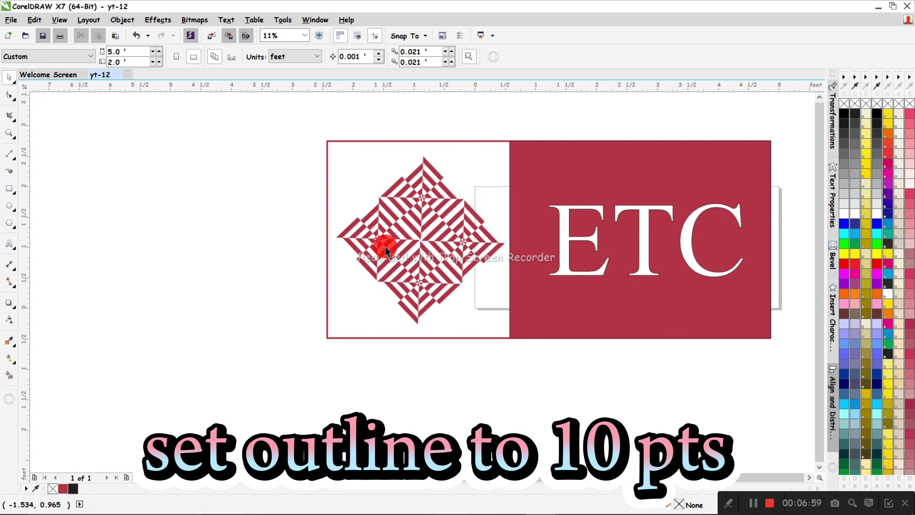
- Group the diamond pattern, outer rectangle and crimson ETC panel, and shift the group to the left
{"action": "left_click_drag", "start_coordinate": [240, 121], "coordinate": [806, 386]}
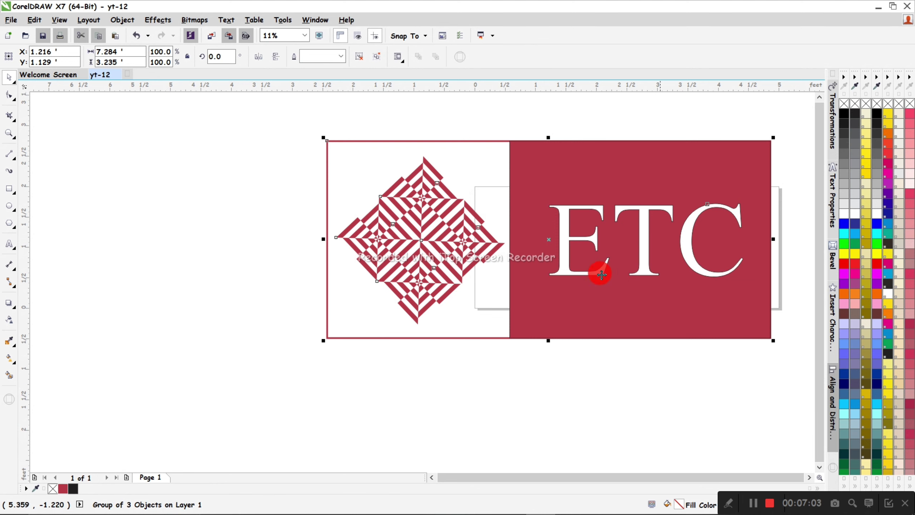
{"action": "left_click_drag", "start_coordinate": [601, 274], "coordinate": [450, 273]}
{"action": "left_click", "coordinate": [275, 391]}
- Draw a horizontal line about 1.22 ft long below the rectangle and place a copy to its right at about X -1.14 ft, Y -1.16 ft
{"action": "left_click", "coordinate": [9, 155]}
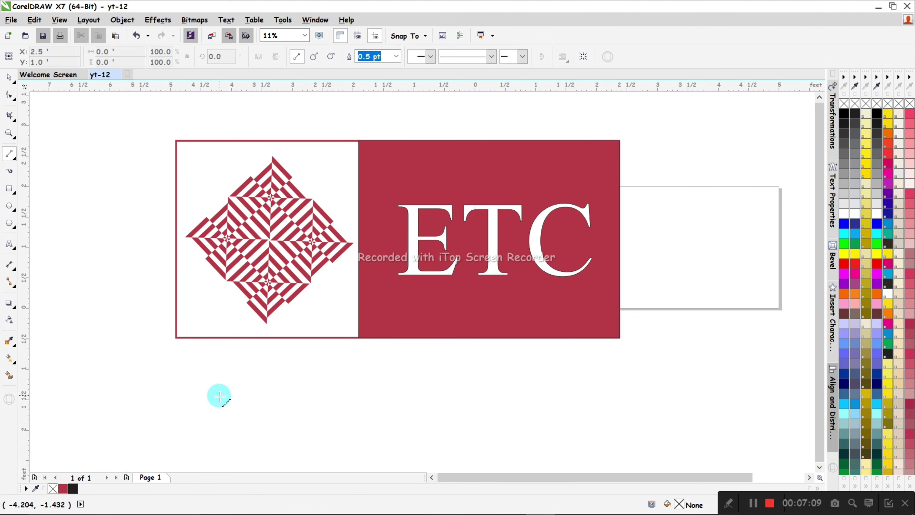
{"action": "left_click_drag", "start_coordinate": [250, 377], "coordinate": [328, 377]}
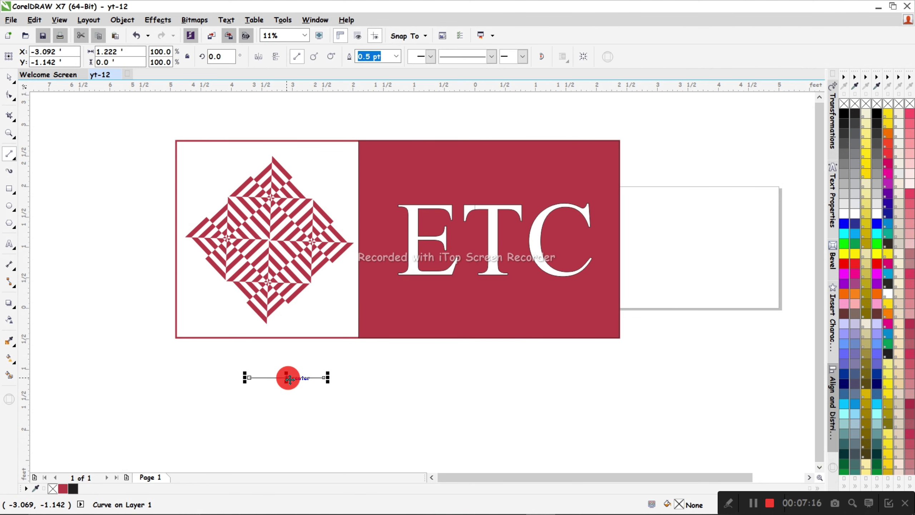
{"action": "left_click", "coordinate": [375, 375]}
{"action": "left_click", "coordinate": [7, 104]}
{"action": "left_click", "coordinate": [333, 377]}
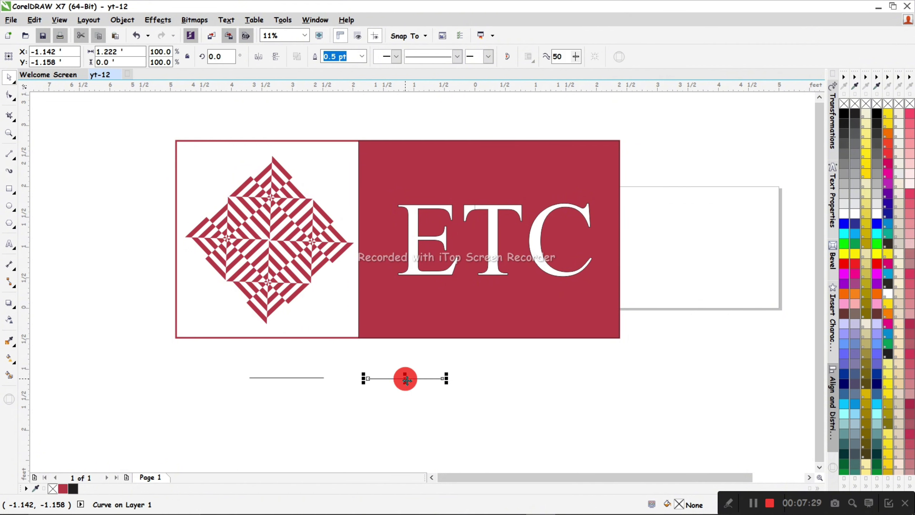
- Add the artistic text "Enterprise" in Arial, enlarged to about 225 pt, below the rectangle's lower-left corner, correcting its spelling
{"action": "left_click", "coordinate": [9, 244]}
{"action": "left_click", "coordinate": [185, 398]}
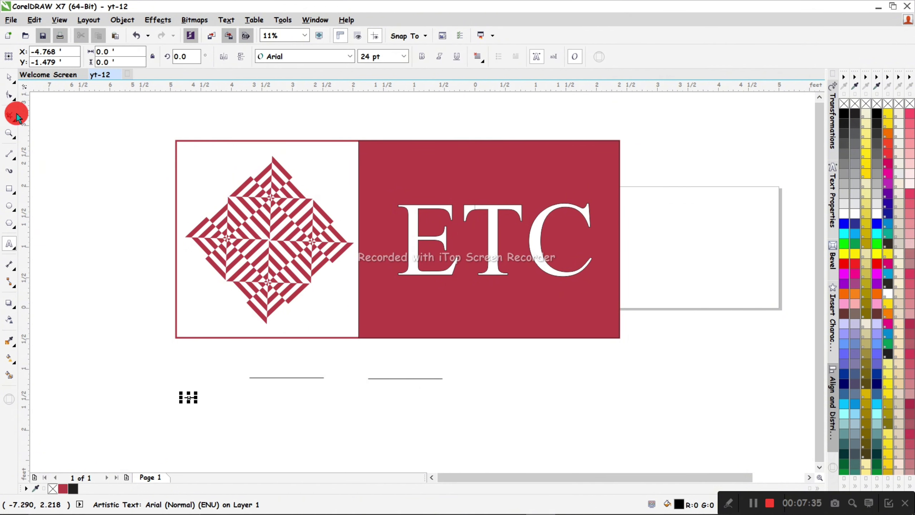
{"action": "left_click", "coordinate": [221, 409]}
{"action": "left_click_drag", "start_coordinate": [210, 410], "coordinate": [188, 398]}
{"action": "left_click", "coordinate": [185, 398]}
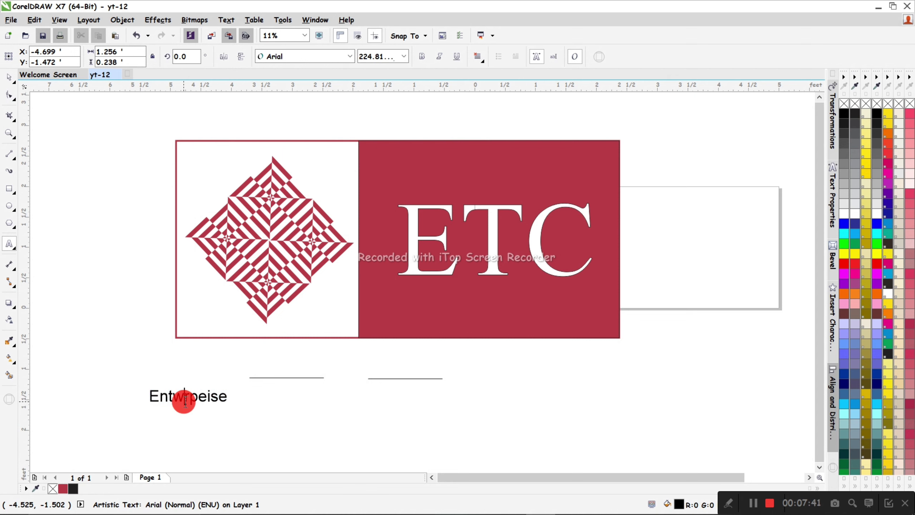
{"action": "key", "text": "Delete"}
{"action": "type", "text": "rpr"}
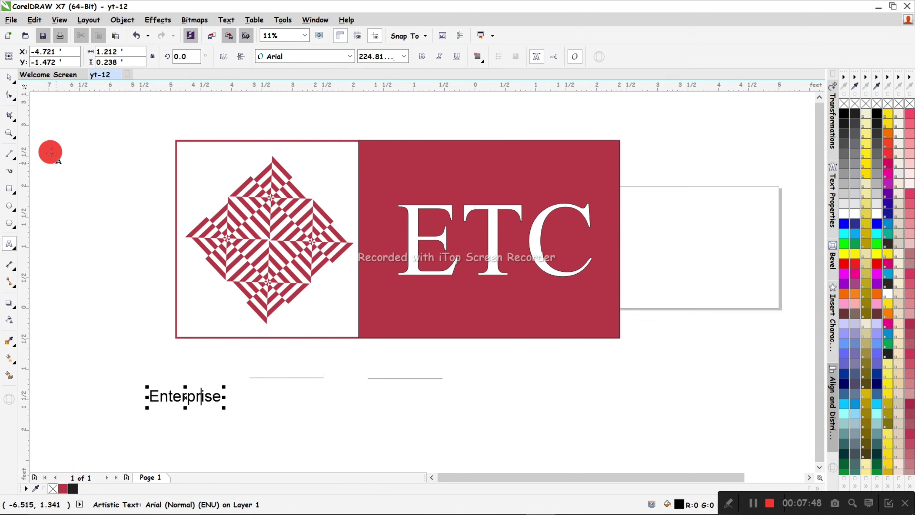
- Enlarge the Enterprise text to about 377 pt and fill it with the crimson TRUMATCH 3-A5
{"action": "left_click_drag", "start_coordinate": [225, 410], "coordinate": [247, 427]}
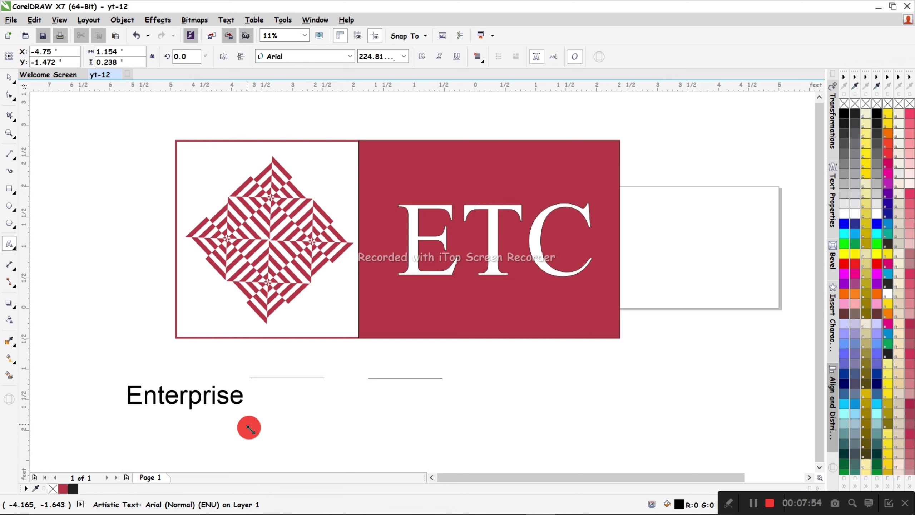
{"action": "left_click", "coordinate": [103, 463]}
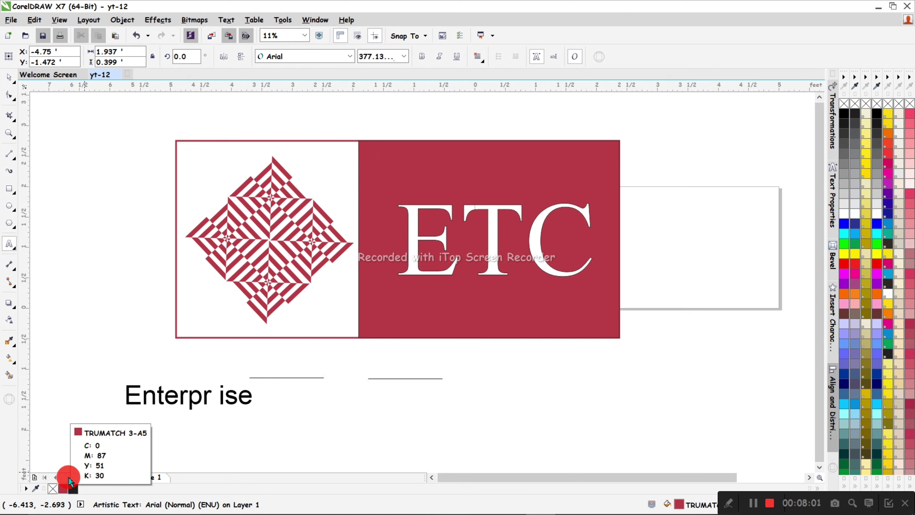
{"action": "left_click", "coordinate": [7, 77]}
{"action": "left_click", "coordinate": [63, 488]}
- Colour the two horizontal lines crimson and stretch them together to an overall width of about 6.07 ft
{"action": "left_click", "coordinate": [312, 377]}
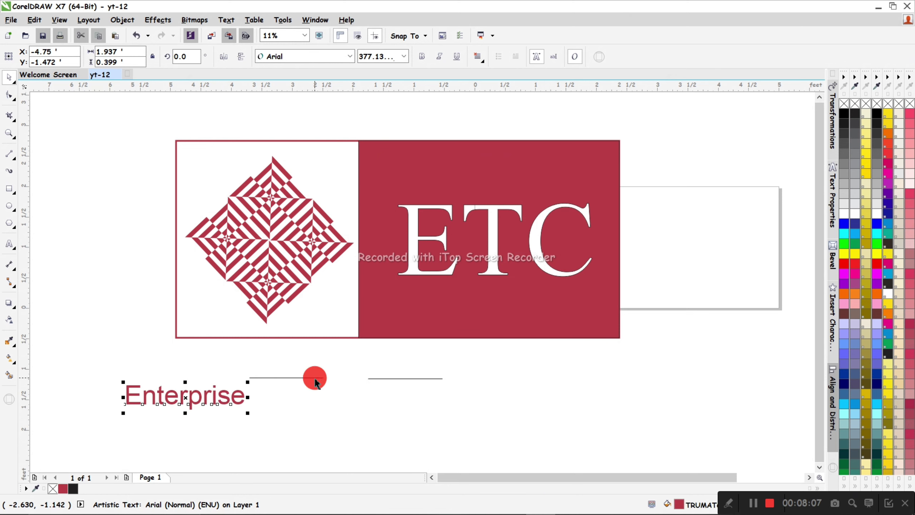
{"action": "left_click", "coordinate": [385, 379], "text": "shift"}
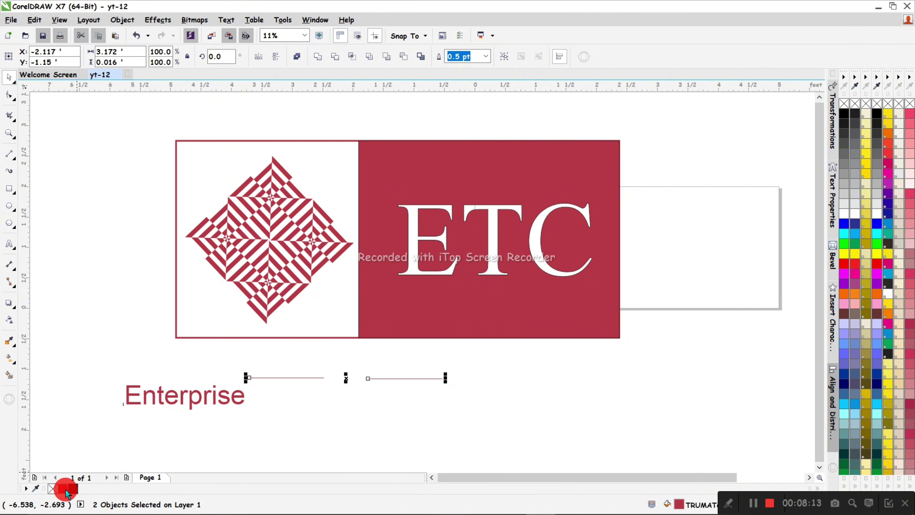
{"action": "left_click_drag", "start_coordinate": [446, 387], "coordinate": [533, 418]}
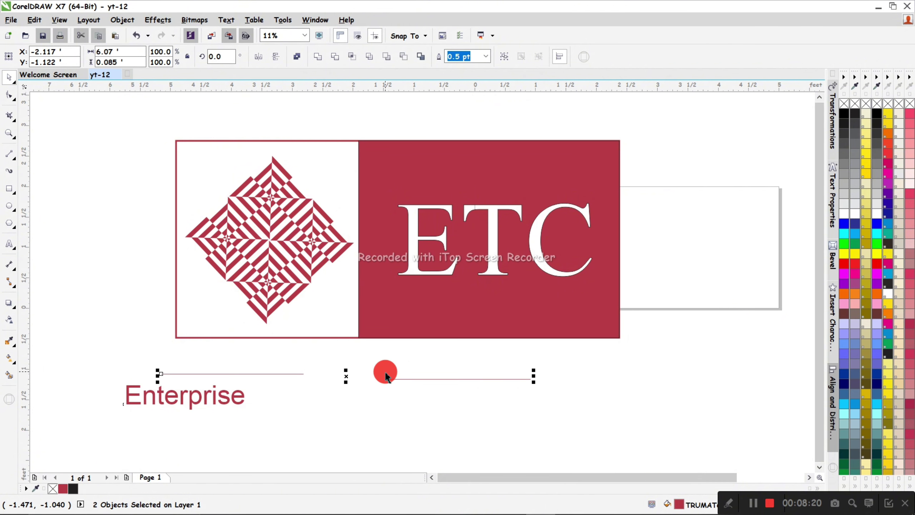
- Arrange the two lines on either side of the Enterprise text beneath the rectangle, with the text at about X -1.42 ft, Y -1.07 ft
{"action": "left_click_drag", "start_coordinate": [348, 377], "coordinate": [384, 374]}
{"action": "left_click", "coordinate": [348, 425]}
{"action": "left_click", "coordinate": [446, 378]}
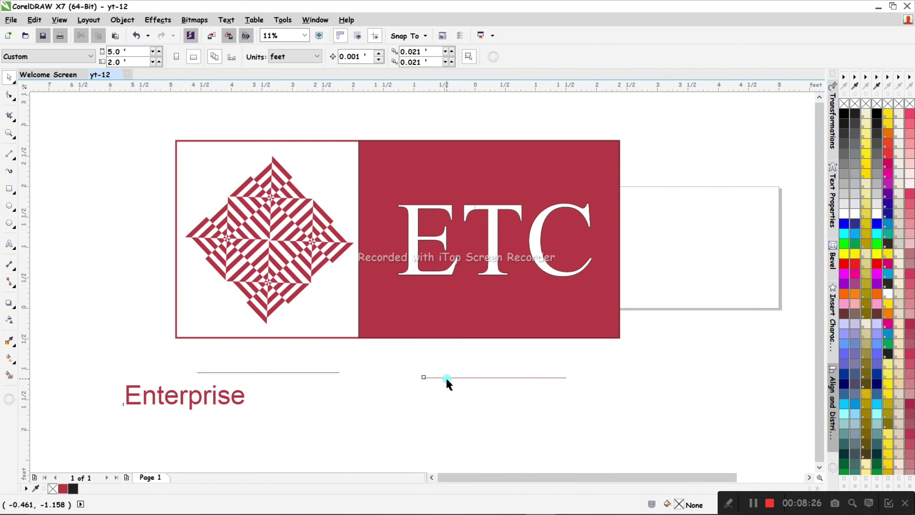
{"action": "left_click_drag", "start_coordinate": [449, 379], "coordinate": [484, 373]}
{"action": "left_click_drag", "start_coordinate": [256, 374], "coordinate": [391, 374]}
{"action": "left_click", "coordinate": [214, 400]}
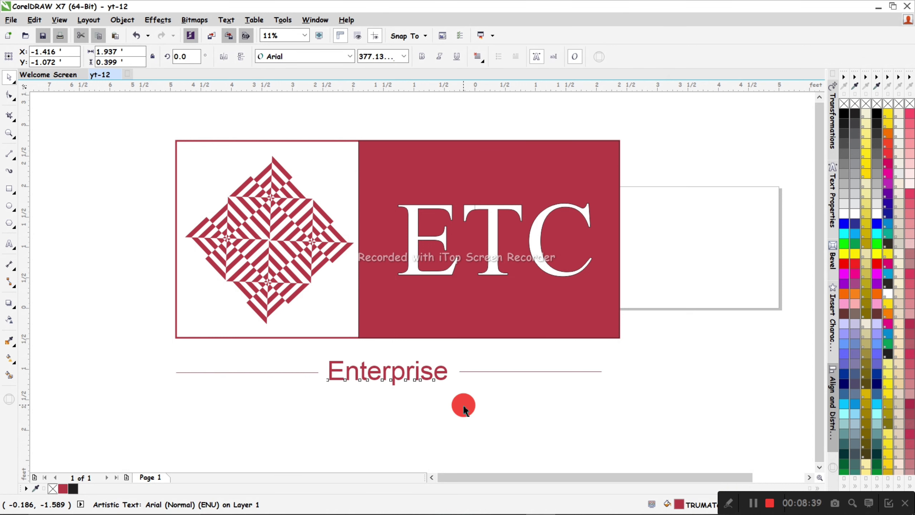
- Group the whole logo with its Enterprise line, scale it down to fit and place it centrally on the page
{"action": "key", "text": "ctrl+a"}
{"action": "key", "text": "ctrl+g"}
{"action": "left_click_drag", "start_coordinate": [625, 386], "coordinate": [490, 314]}
{"action": "left_click_drag", "start_coordinate": [393, 258], "coordinate": [633, 246]}
{"action": "key", "text": "z"}
{"action": "left_click", "coordinate": [633, 245]}
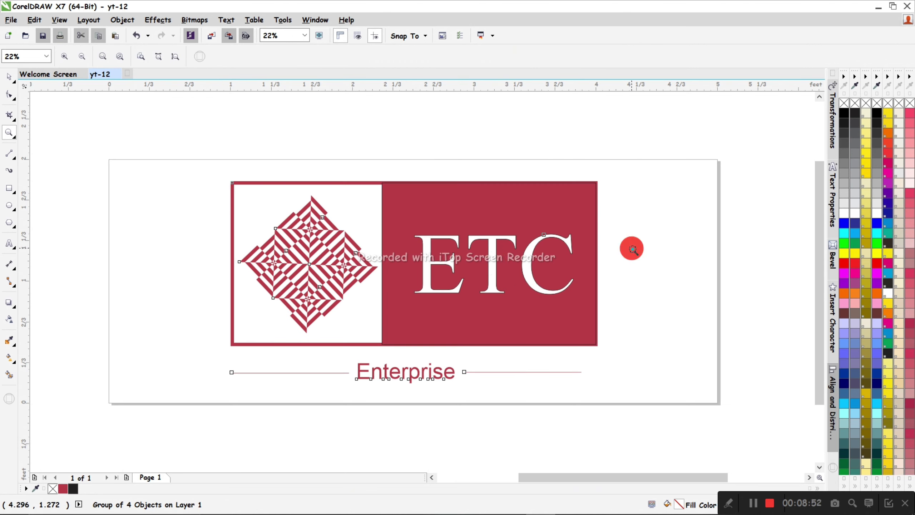
{"action": "left_click", "coordinate": [495, 264]}
{"action": "right_click", "coordinate": [495, 264]}
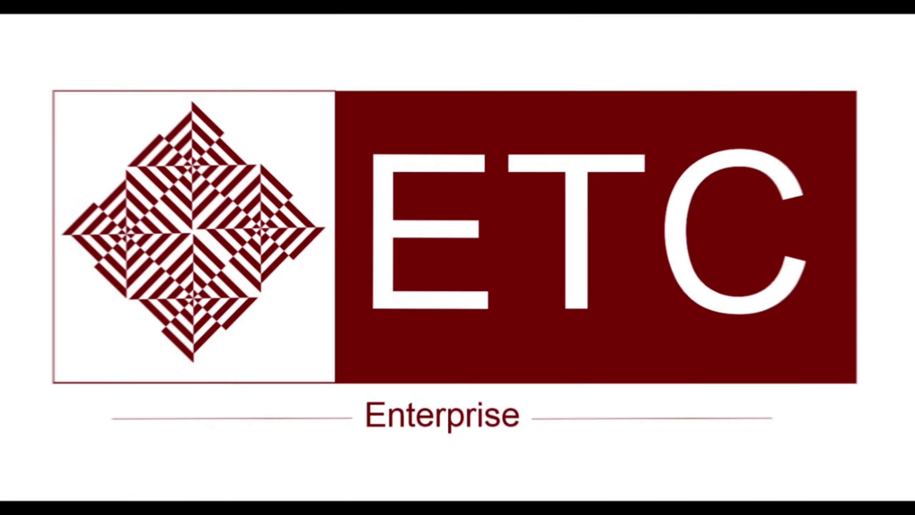